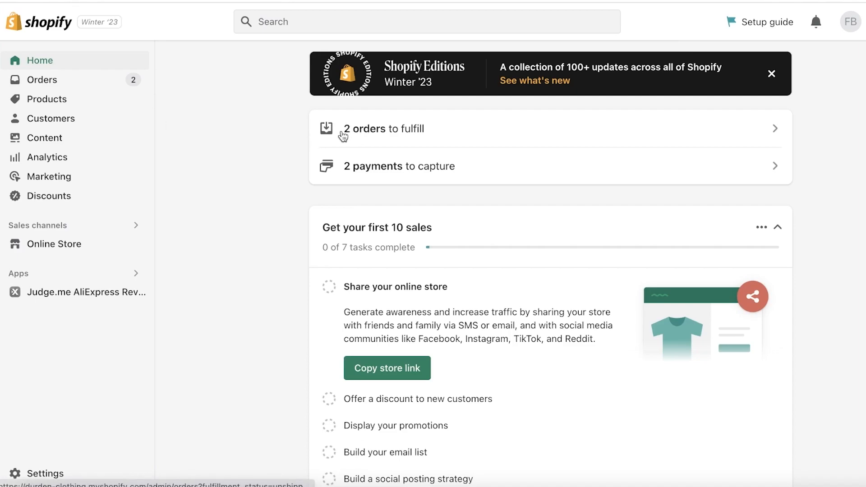
Open the fulfilment note in Notes, move its window up, and add two blank lines below the "Pre fulfilment" heading
{"action": "left_click", "coordinate": [356, 484]}
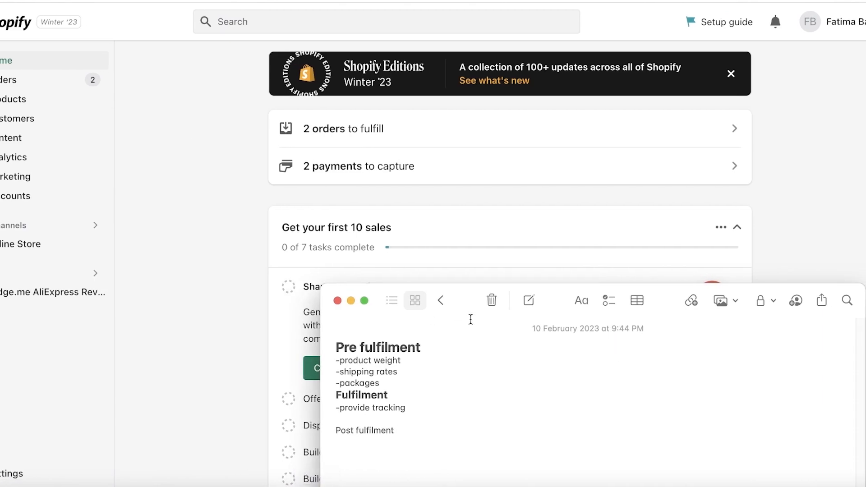
{"action": "left_click_drag", "start_coordinate": [474, 302], "coordinate": [478, 128]}
{"action": "left_click_drag", "start_coordinate": [424, 173], "coordinate": [338, 173]}
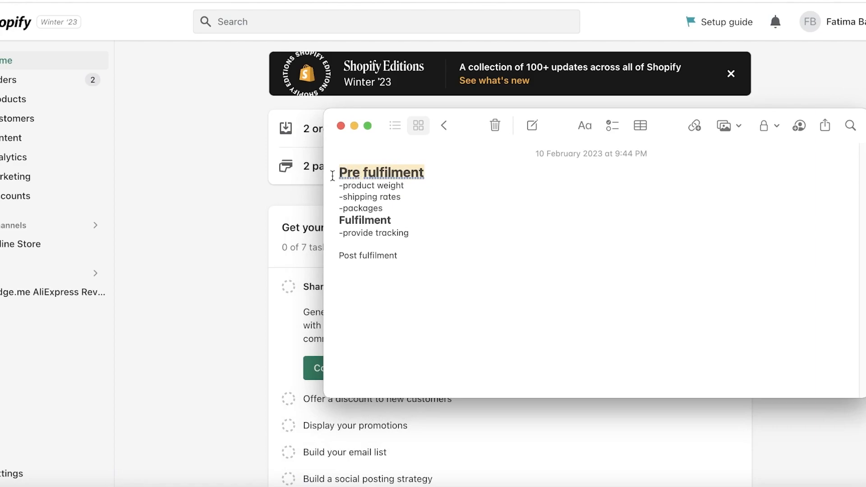
{"action": "left_click", "coordinate": [439, 170]}
{"action": "key", "text": "Return"}
{"action": "key", "text": "Return"}
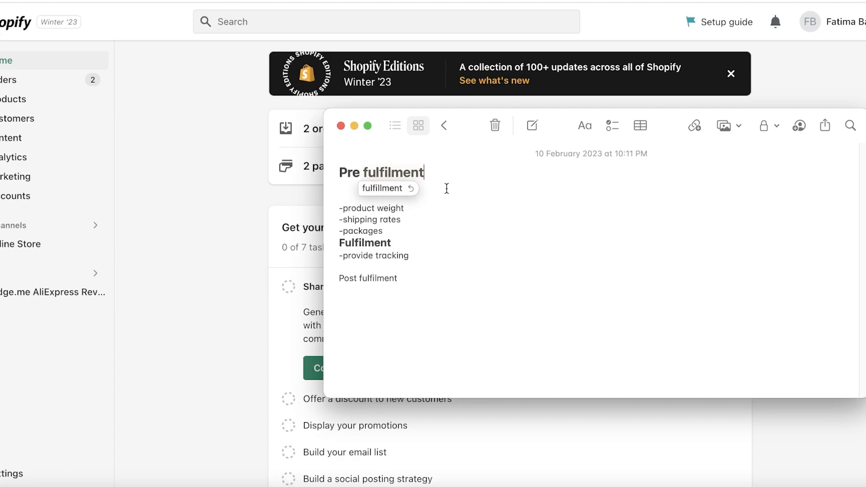
Switch back to the Shopify admin and open the orders list
{"action": "left_click", "coordinate": [44, 77]}
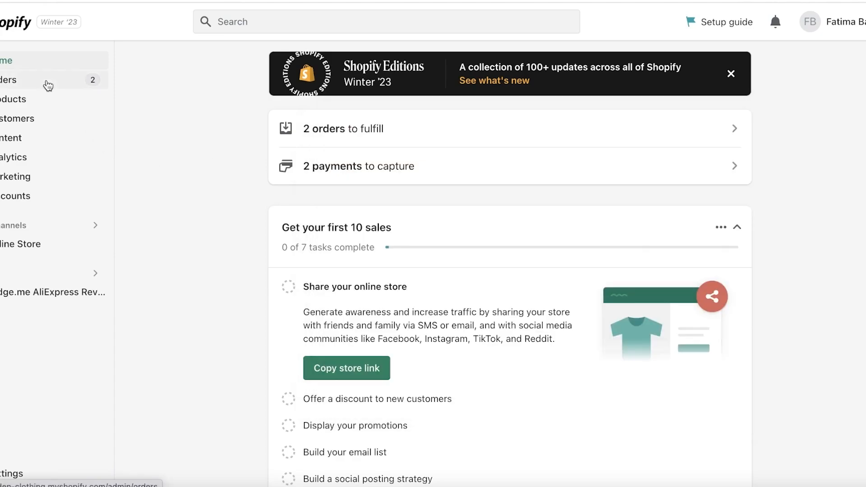
{"action": "left_click", "coordinate": [45, 80]}
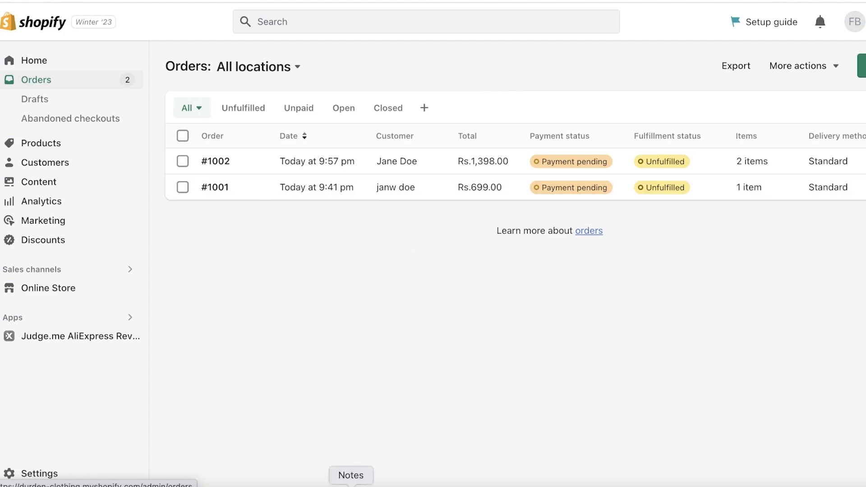
Switch to the Durden Clothing storefront and open the Fashion Diamond Shoulder Bags item from the featured products
{"action": "left_click", "coordinate": [351, 485]}
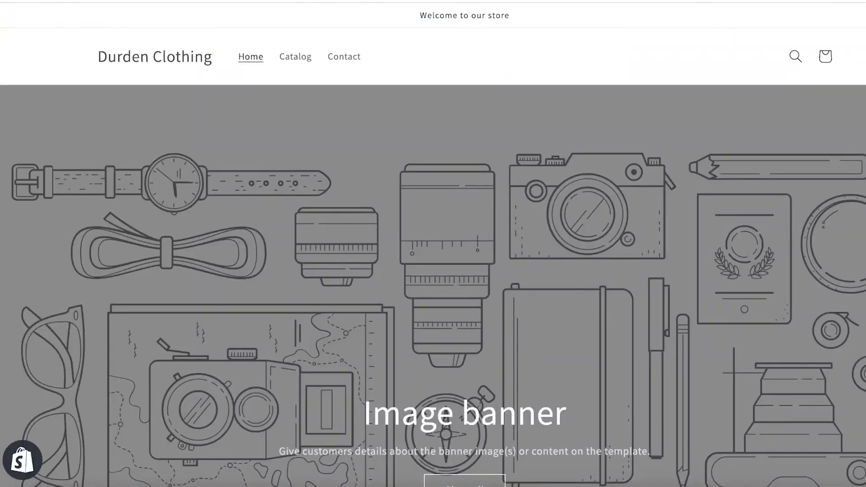
{"action": "scroll", "coordinate": [412, 230], "scroll_direction": "down", "scroll_amount": 10}
{"action": "left_click", "coordinate": [202, 198]}
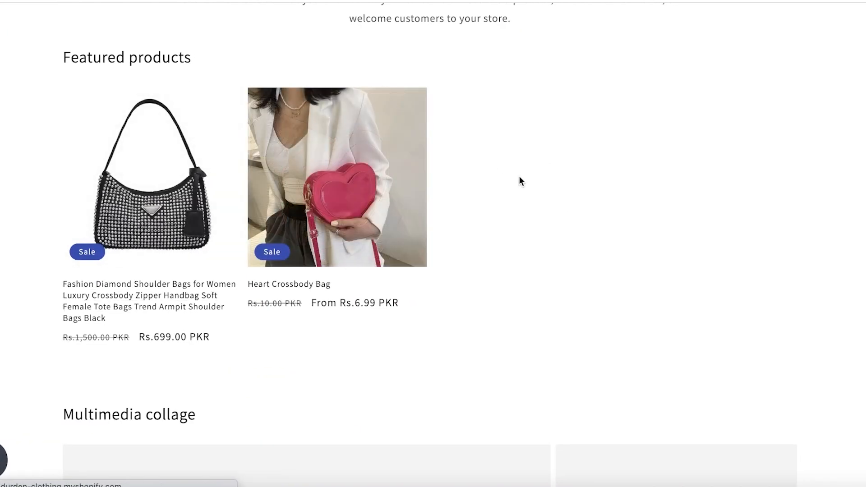
Examine the shoulder bag's specifications and expand its Materials, Shipping & Returns, and Dimensions sections
{"action": "scroll", "coordinate": [521, 182], "scroll_direction": "down", "scroll_amount": 10}
{"action": "scroll", "coordinate": [677, 81], "scroll_direction": "up", "scroll_amount": 3}
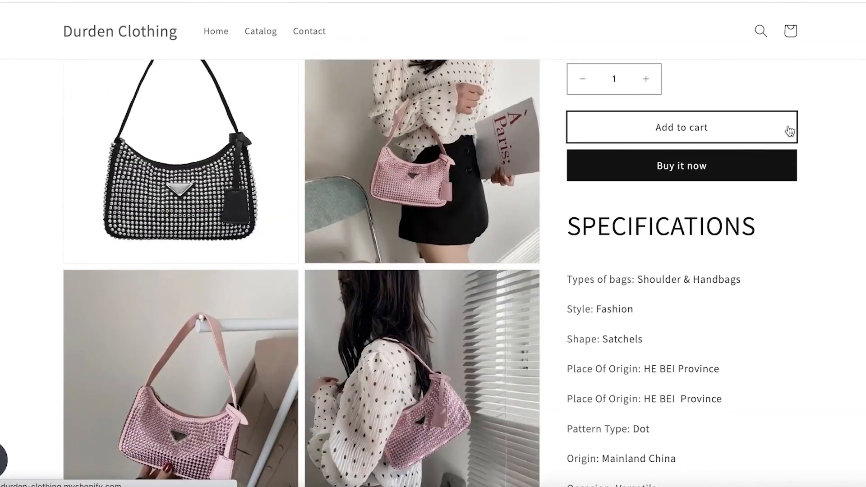
{"action": "scroll", "coordinate": [789, 129], "scroll_direction": "down", "scroll_amount": 2}
{"action": "scroll", "coordinate": [725, 195], "scroll_direction": "down", "scroll_amount": 4}
{"action": "scroll", "coordinate": [583, 120], "scroll_direction": "down", "scroll_amount": 5}
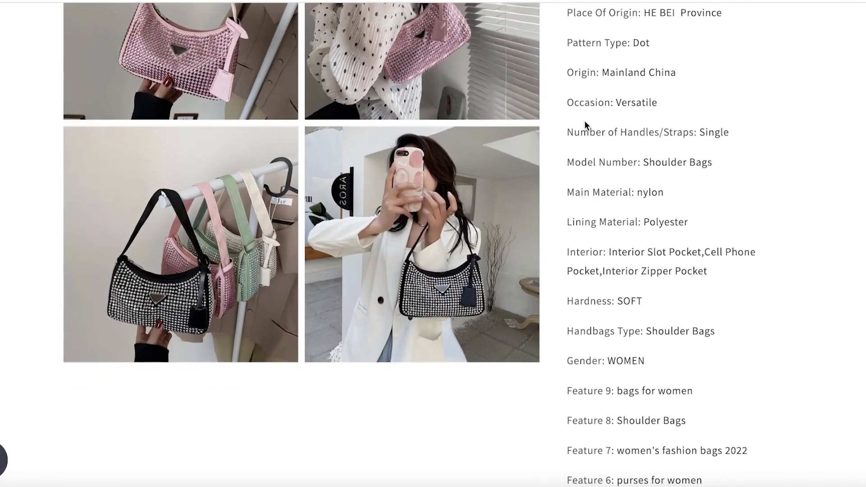
{"action": "scroll", "coordinate": [583, 131], "scroll_direction": "down", "scroll_amount": 15}
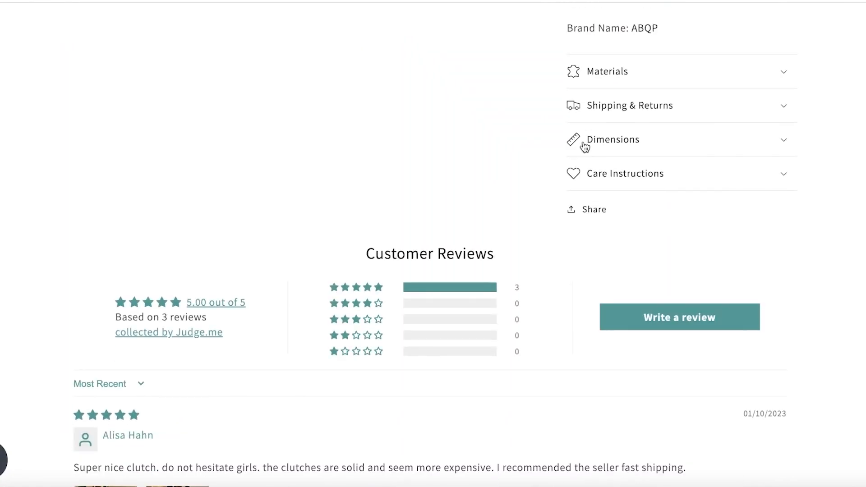
{"action": "left_click", "coordinate": [634, 80]}
{"action": "left_click", "coordinate": [653, 115]}
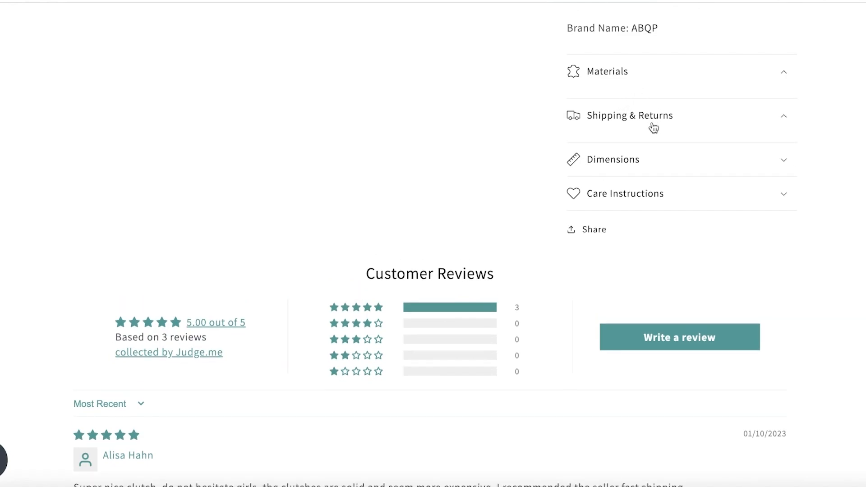
{"action": "left_click", "coordinate": [650, 163]}
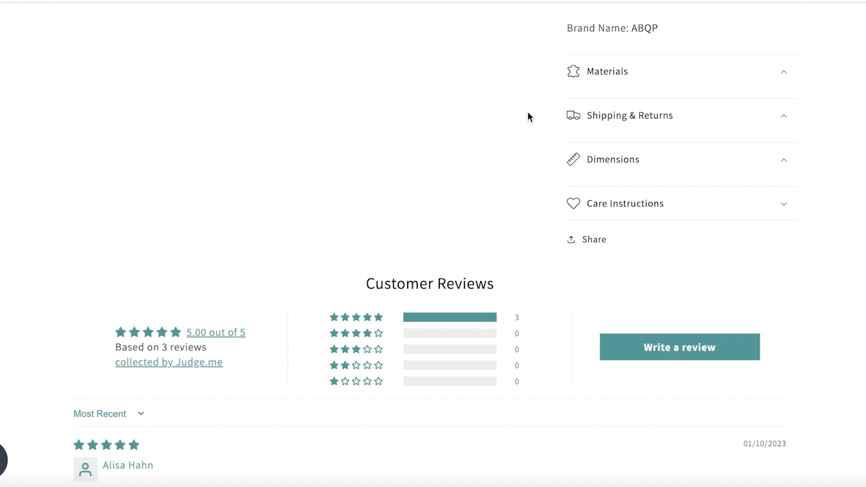
{"action": "scroll", "coordinate": [516, 135], "scroll_direction": "up", "scroll_amount": 20}
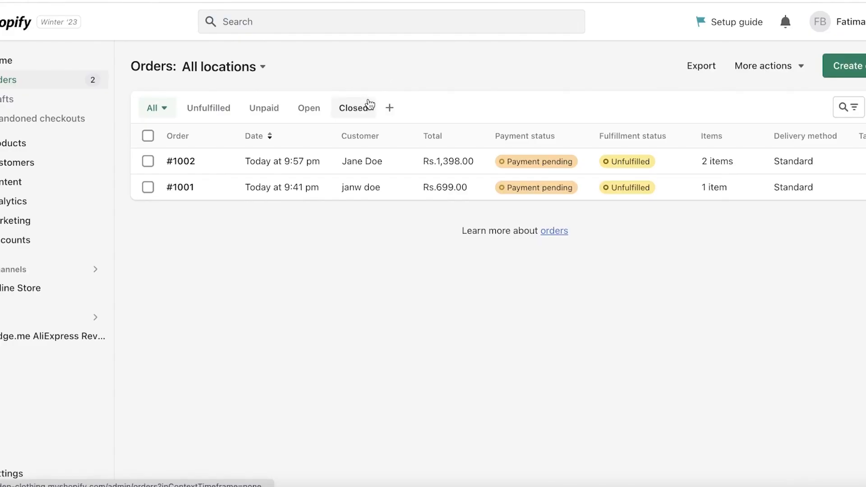
In the Notes document, insert a blank line above the "Fulfilment" heading and return to the Shopify orders list
{"action": "left_click", "coordinate": [316, 486]}
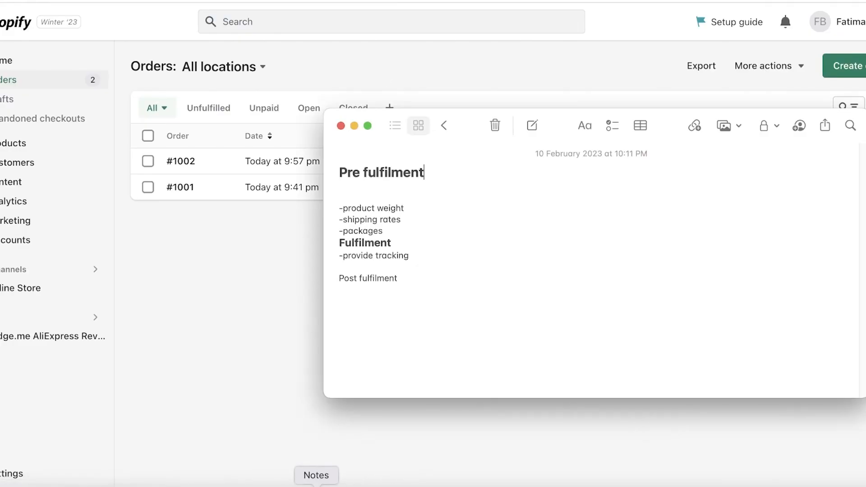
{"action": "left_click", "coordinate": [397, 232]}
{"action": "key", "text": "Return"}
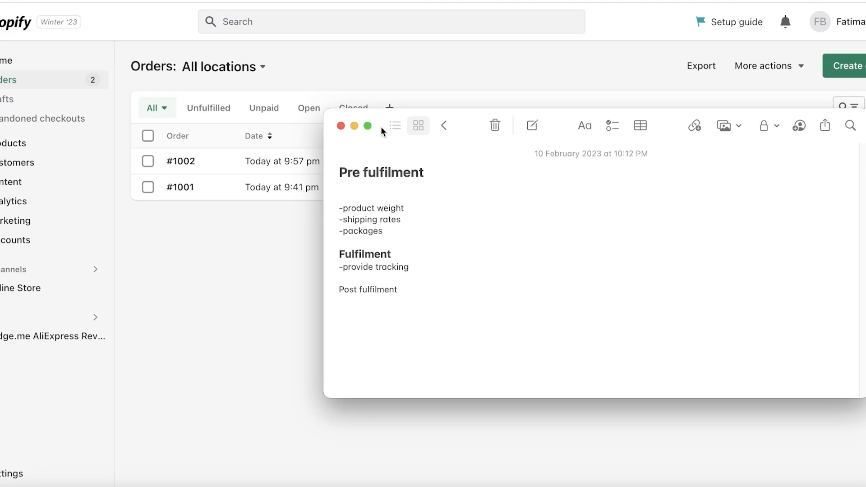
{"action": "left_click", "coordinate": [421, 67]}
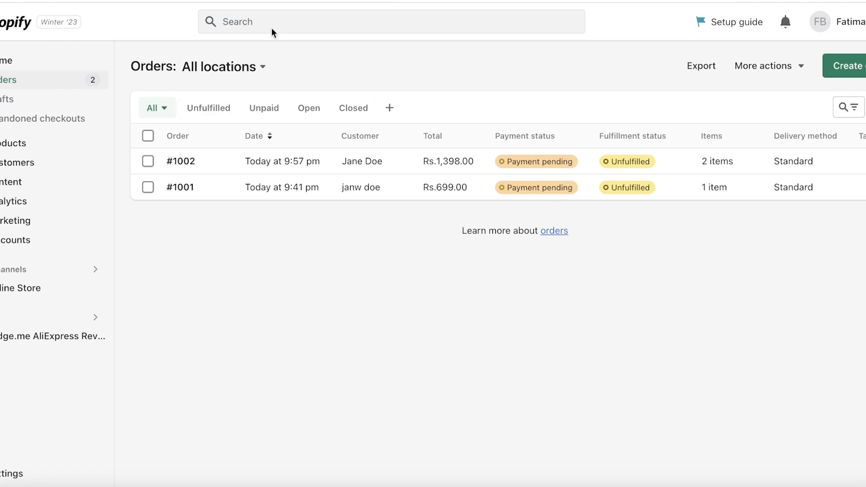
View the shoulder bag's product page in the online store and return to the orders list
{"action": "mouse_move", "coordinate": [92, 289]}
{"action": "left_click", "coordinate": [131, 289]}
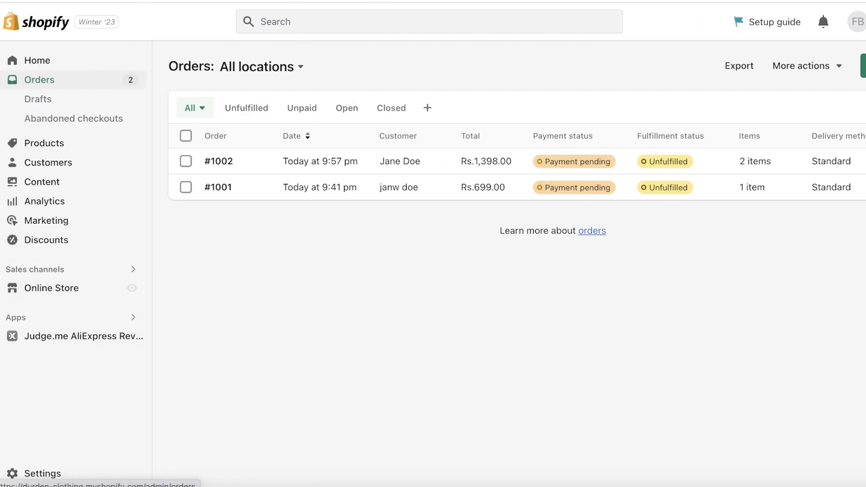
{"action": "scroll", "coordinate": [335, 137], "scroll_direction": "down", "scroll_amount": 2}
{"action": "scroll", "coordinate": [605, 57], "scroll_direction": "up", "scroll_amount": 3}
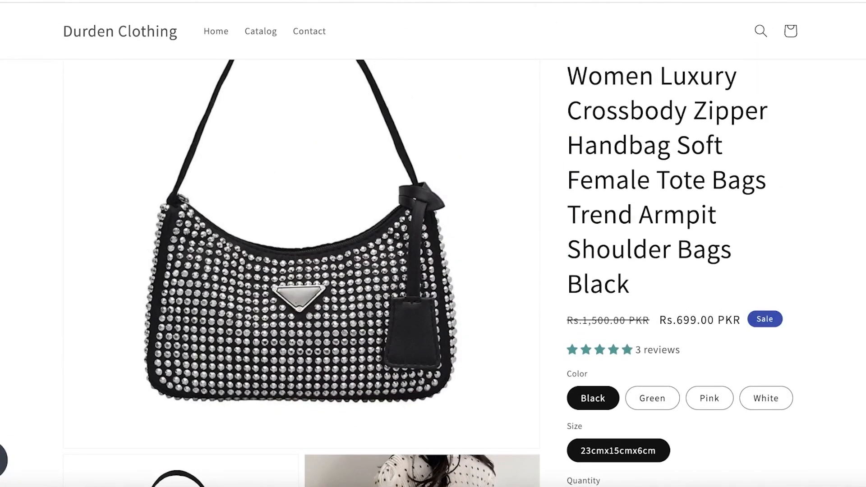
{"action": "left_click", "coordinate": [483, 1]}
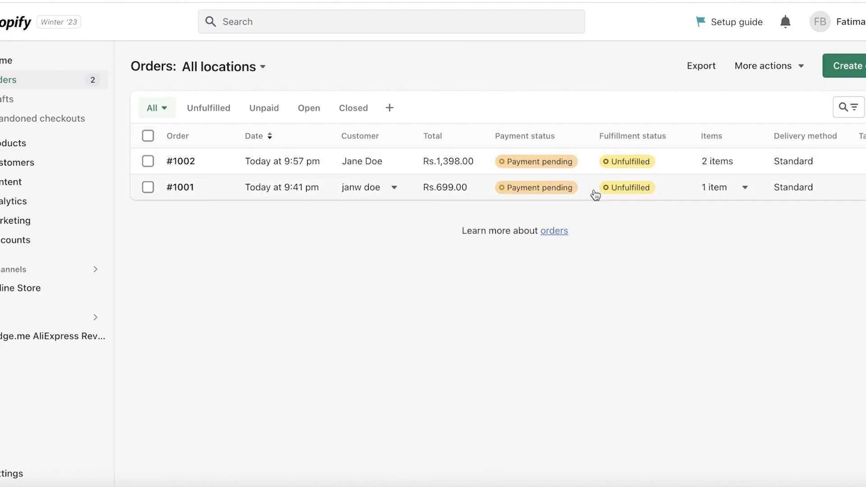
Look at the draft orders and abandoned checkouts pages and return to the orders list
{"action": "left_click", "coordinate": [45, 97]}
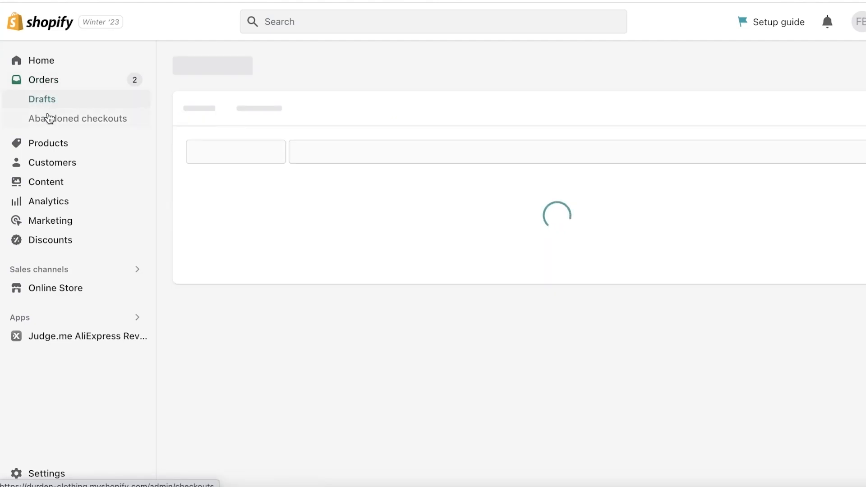
{"action": "left_click", "coordinate": [49, 119]}
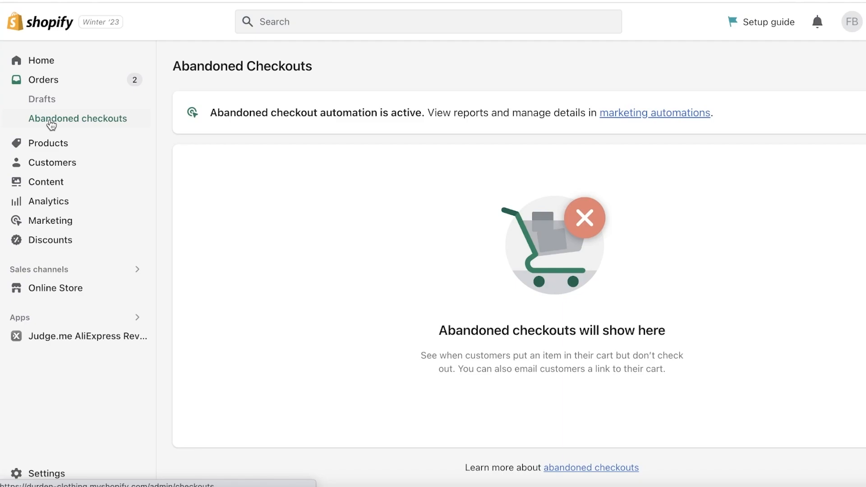
{"action": "left_click", "coordinate": [106, 81]}
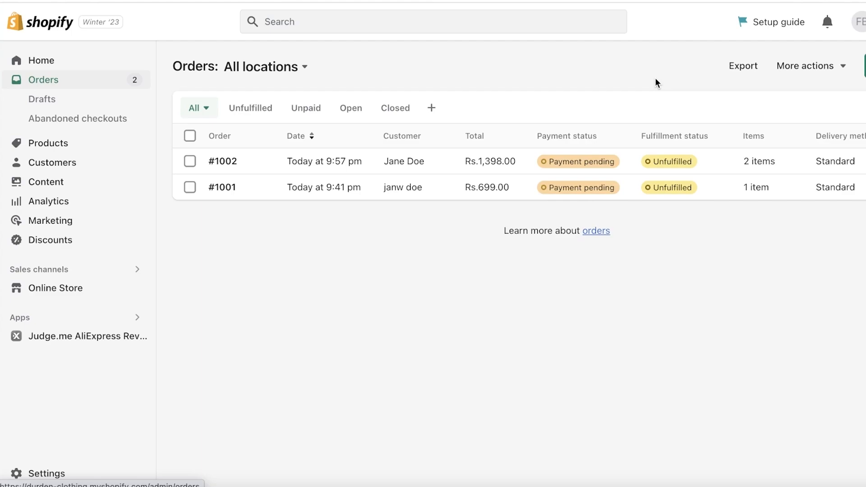
Open the newest order, the one with two items, and review its products, payment summary and shipping weight
{"action": "left_click", "coordinate": [653, 167]}
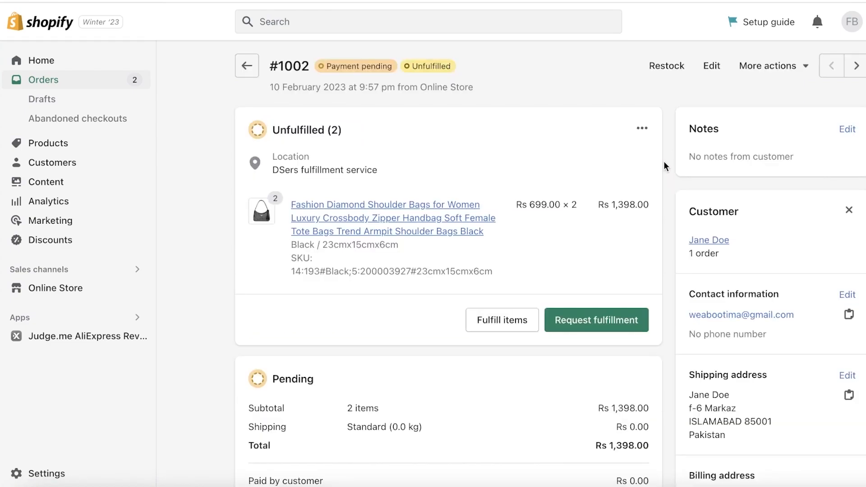
{"action": "scroll", "coordinate": [506, 199], "scroll_direction": "down", "scroll_amount": 4}
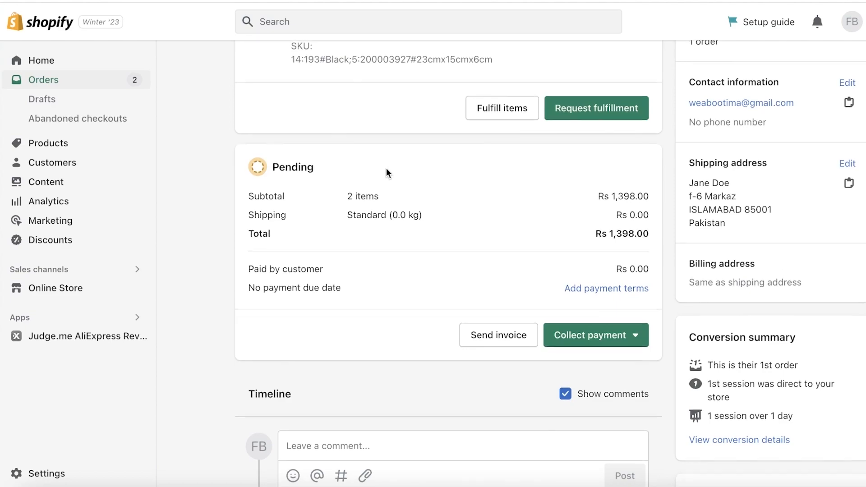
{"action": "scroll", "coordinate": [386, 170], "scroll_direction": "down", "scroll_amount": 5}
{"action": "scroll", "coordinate": [387, 170], "scroll_direction": "up", "scroll_amount": 6}
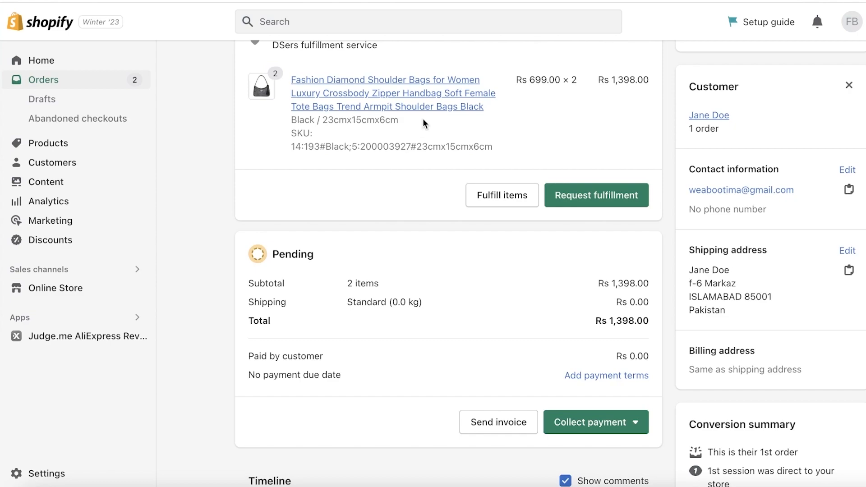
{"action": "scroll", "coordinate": [415, 140], "scroll_direction": "down", "scroll_amount": 1}
{"action": "scroll", "coordinate": [306, 242], "scroll_direction": "down", "scroll_amount": 3}
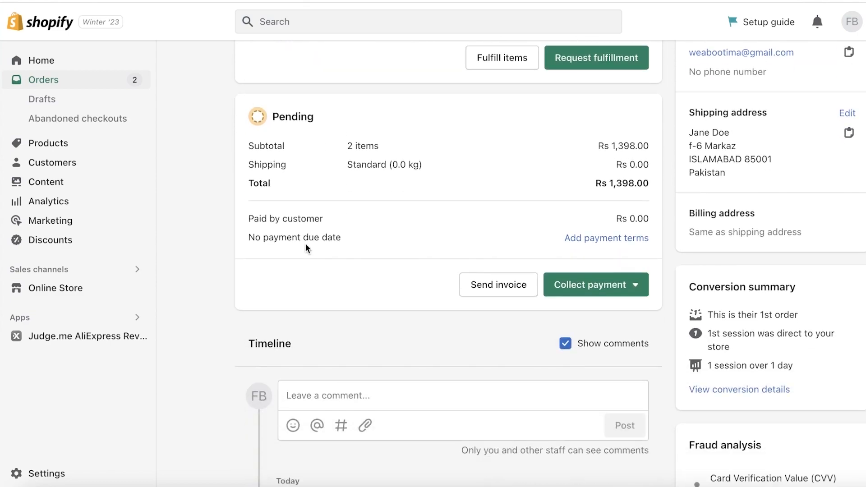
{"action": "left_click_drag", "start_coordinate": [393, 158], "coordinate": [428, 165]}
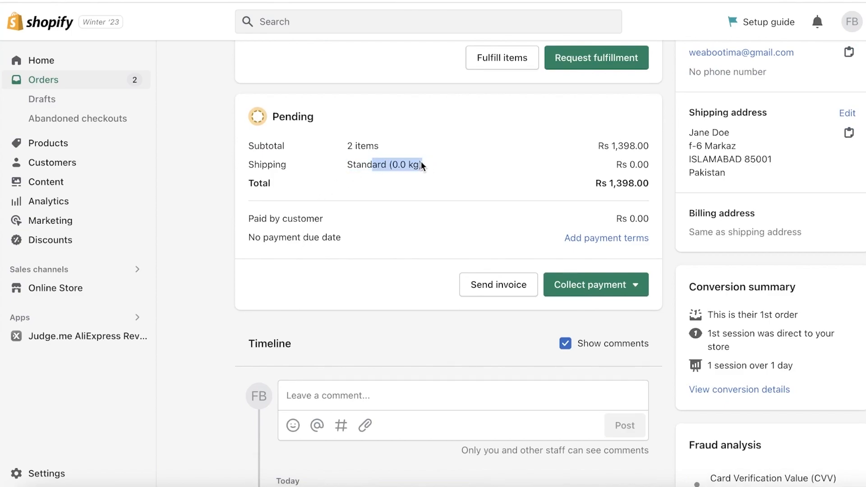
{"action": "left_click", "coordinate": [403, 159]}
Add payment terms to the order, set to "Due on fulfillment", and save them
{"action": "left_click", "coordinate": [614, 236]}
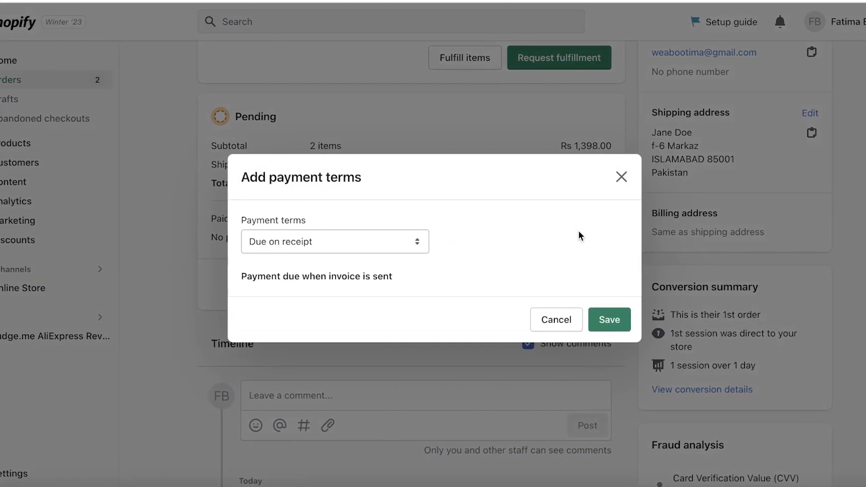
{"action": "left_click", "coordinate": [388, 241]}
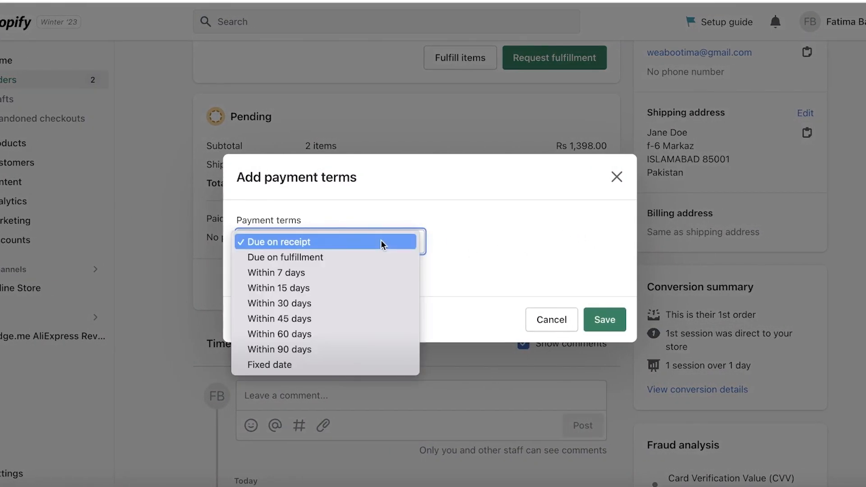
{"action": "left_click", "coordinate": [352, 257]}
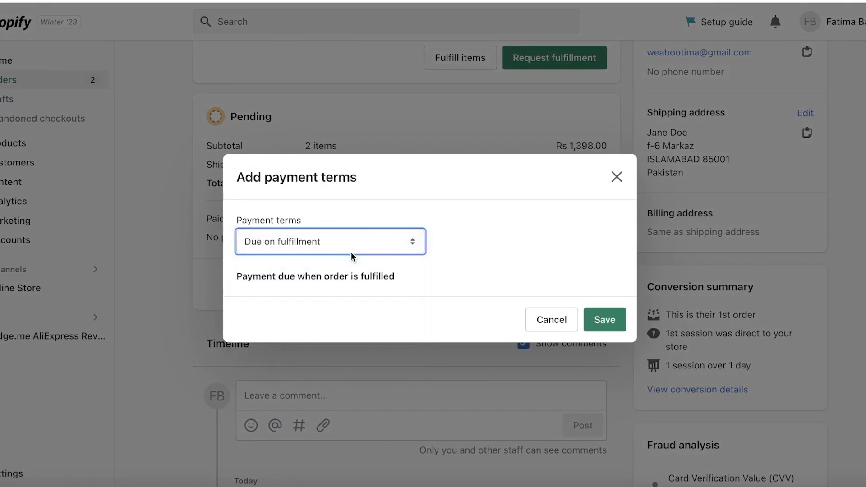
{"action": "left_click", "coordinate": [364, 242]}
{"action": "left_click", "coordinate": [604, 320]}
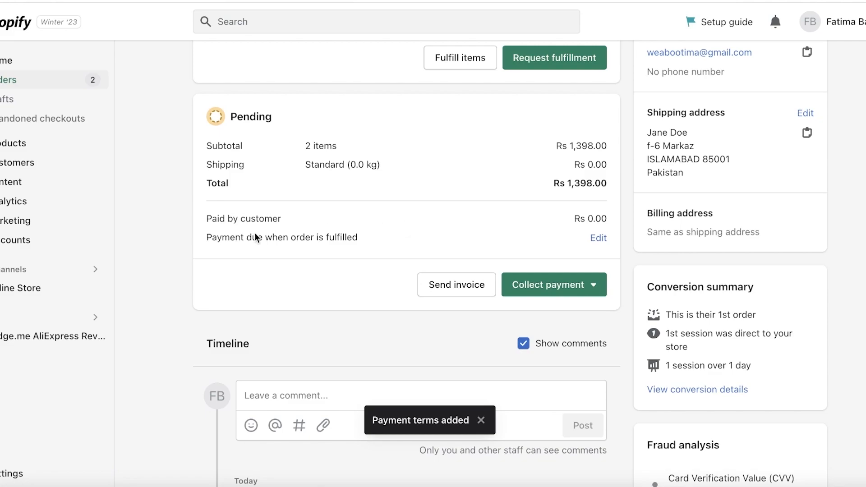
Check which extra actions are available for the order's unfulfilled items, including Hold fulfillment, without applying any
{"action": "scroll", "coordinate": [383, 212], "scroll_direction": "up", "scroll_amount": 5}
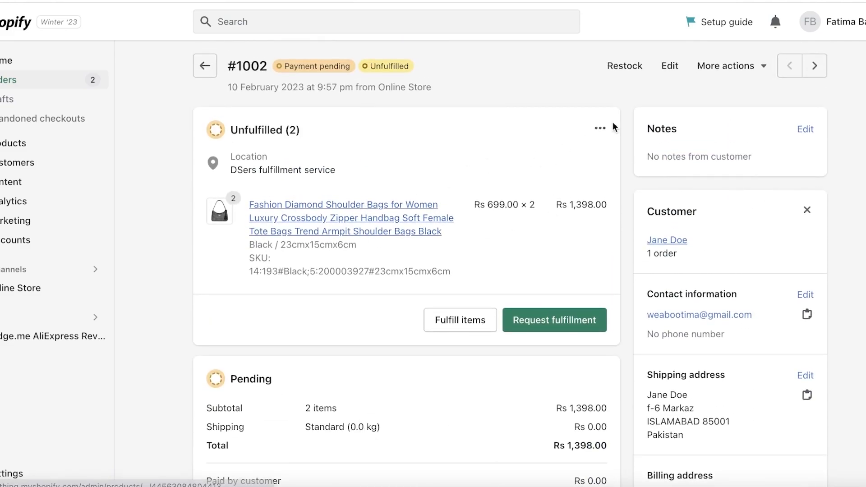
{"action": "left_click", "coordinate": [600, 130]}
{"action": "left_click", "coordinate": [600, 131]}
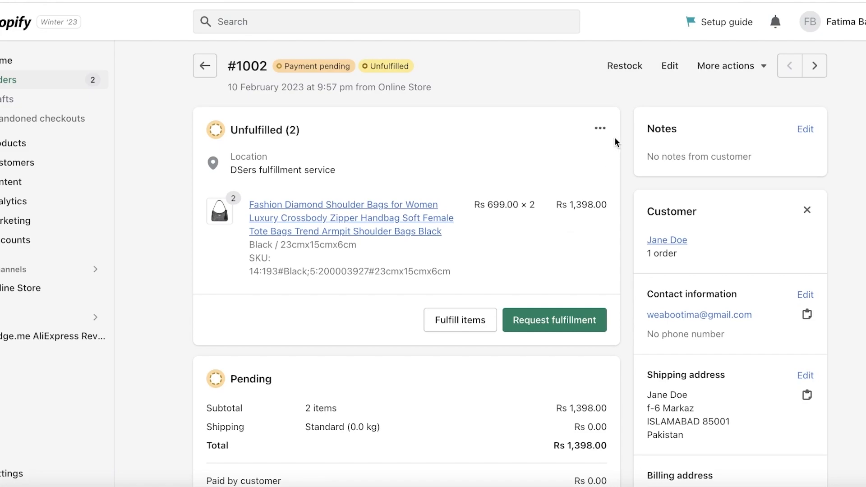
{"action": "left_click", "coordinate": [600, 128]}
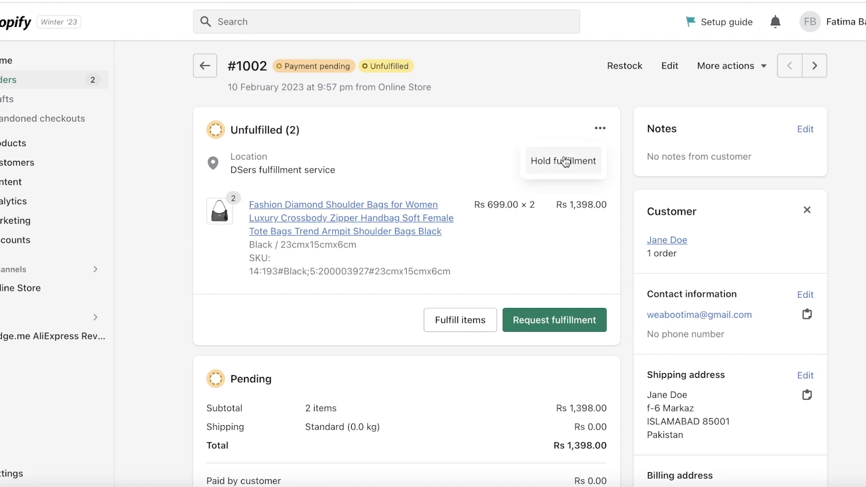
{"action": "left_click", "coordinate": [599, 128]}
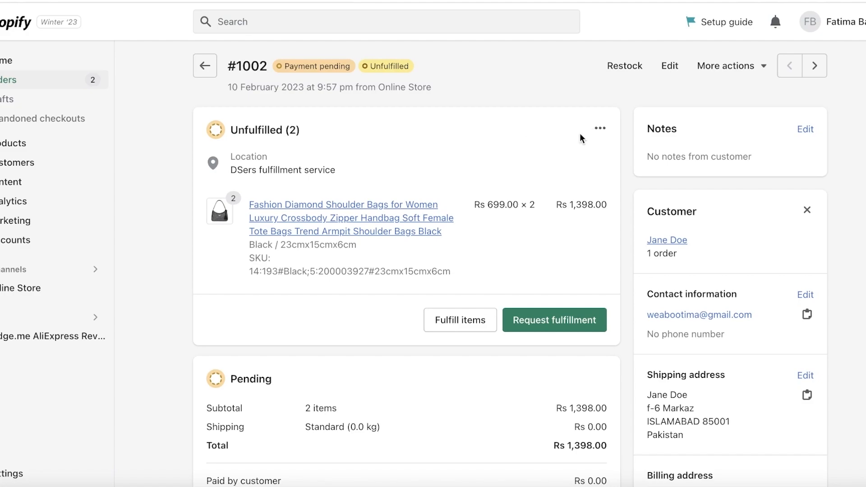
Request fulfillment of both order items from the DSers fulfillment service, with customer notification on fulfillment enabled
{"action": "left_click", "coordinate": [540, 317]}
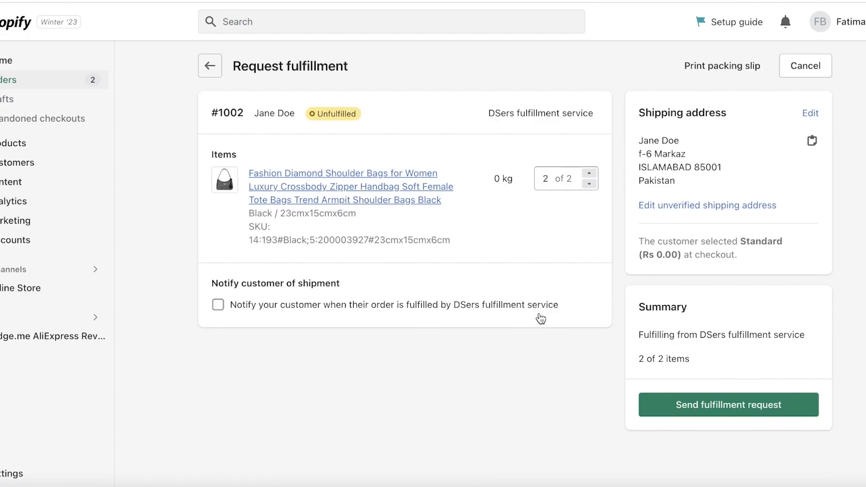
{"action": "left_click", "coordinate": [242, 309]}
{"action": "left_click", "coordinate": [589, 183]}
{"action": "left_click", "coordinate": [588, 176]}
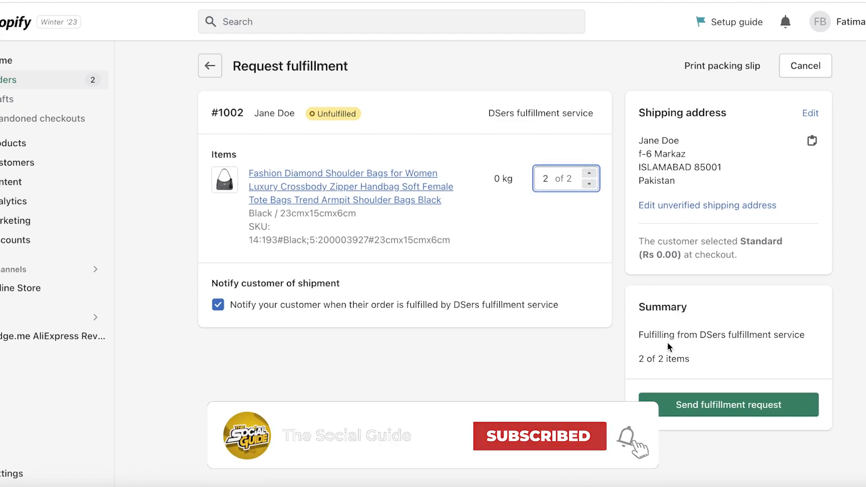
{"action": "left_click", "coordinate": [709, 405]}
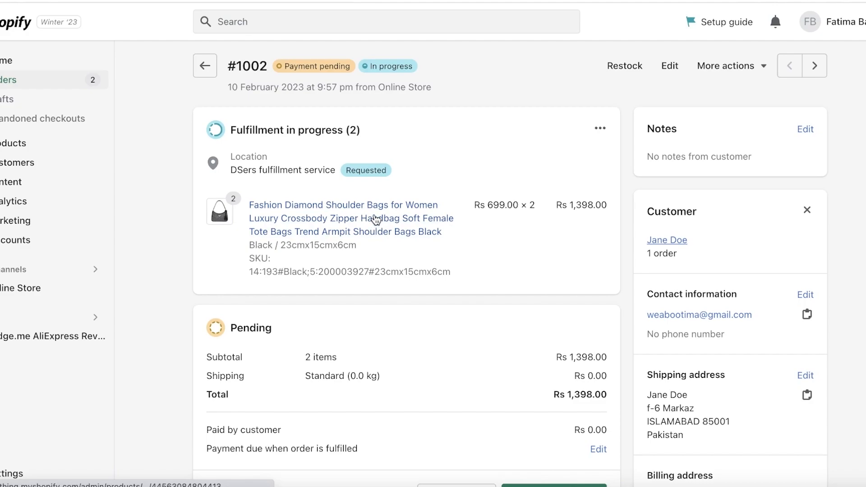
Check the extra actions for the fulfillment in progress and copy the customer's contact e-mail
{"action": "left_click", "coordinate": [600, 130]}
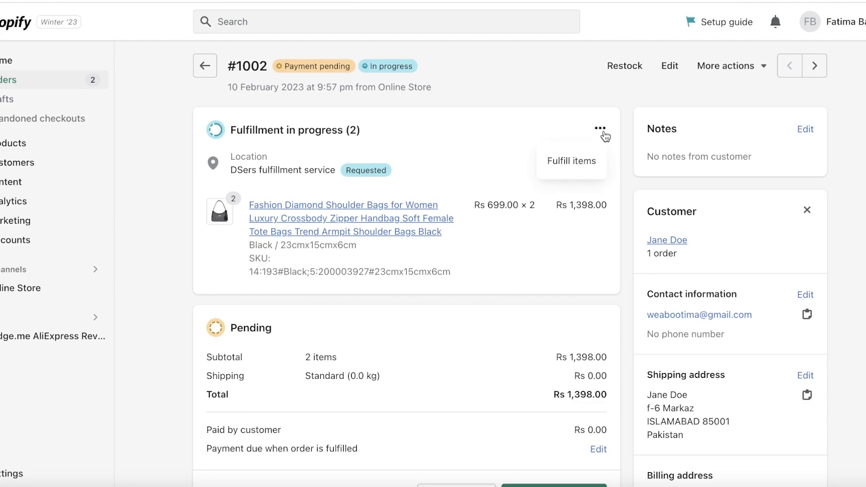
{"action": "left_click", "coordinate": [469, 164]}
{"action": "scroll", "coordinate": [468, 164], "scroll_direction": "down", "scroll_amount": 1}
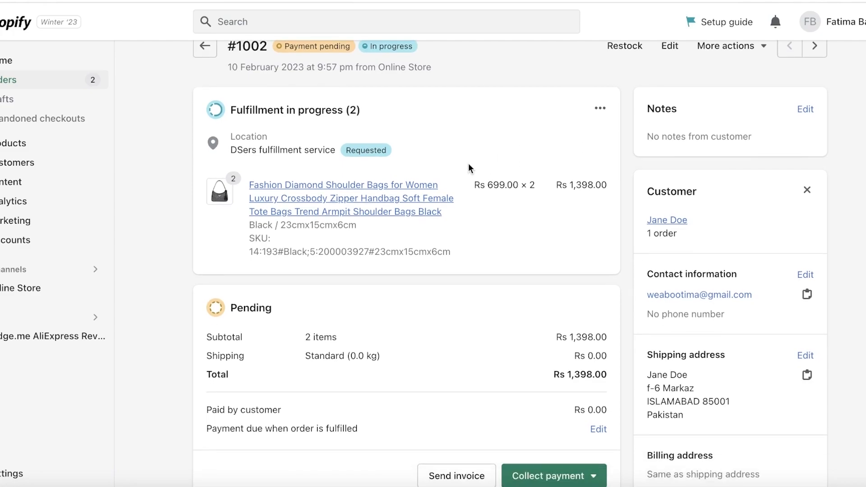
{"action": "left_click", "coordinate": [807, 295]}
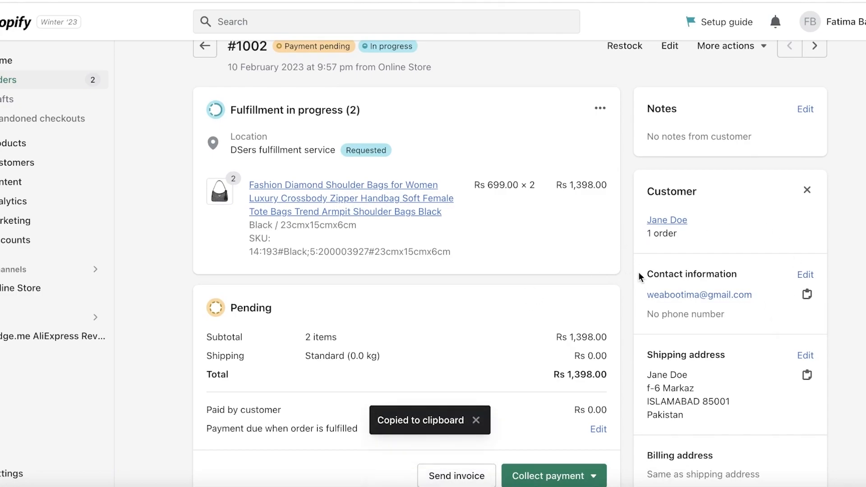
Review the order's payment summary and timeline, and look at the invoice form without sending an invoice
{"action": "scroll", "coordinate": [611, 247], "scroll_direction": "down", "scroll_amount": 1}
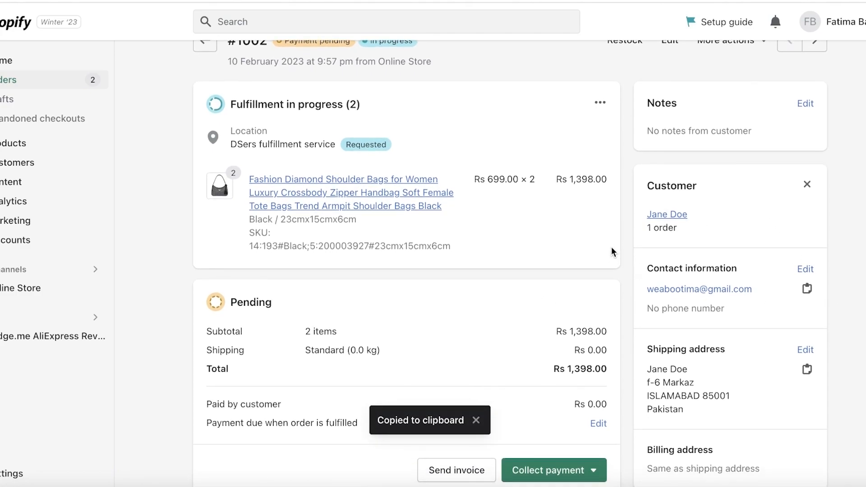
{"action": "scroll", "coordinate": [610, 247], "scroll_direction": "down", "scroll_amount": 5}
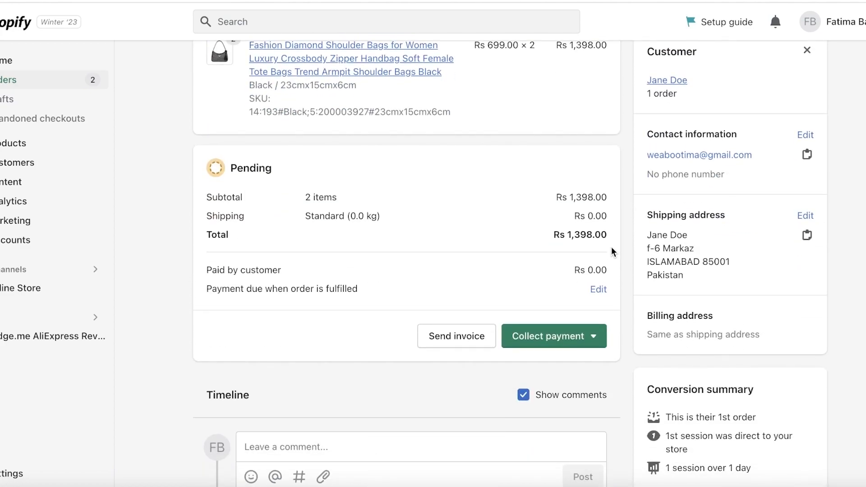
{"action": "scroll", "coordinate": [611, 247], "scroll_direction": "up", "scroll_amount": 2}
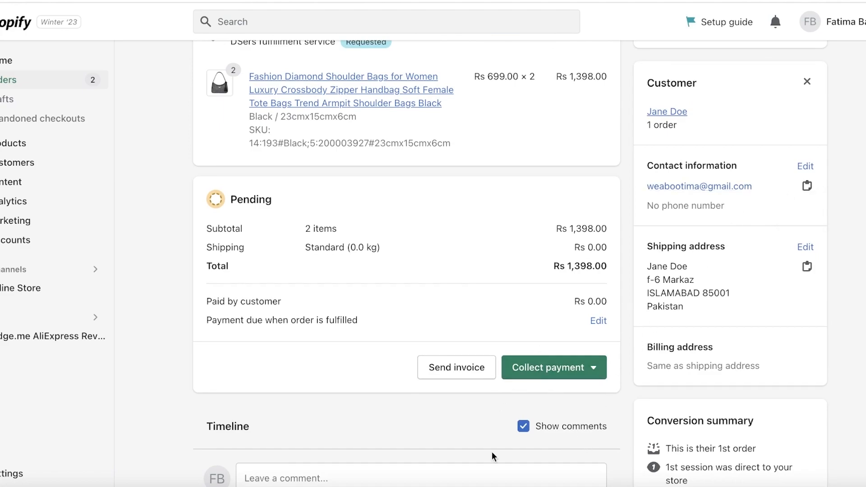
{"action": "scroll", "coordinate": [529, 363], "scroll_direction": "down", "scroll_amount": 7}
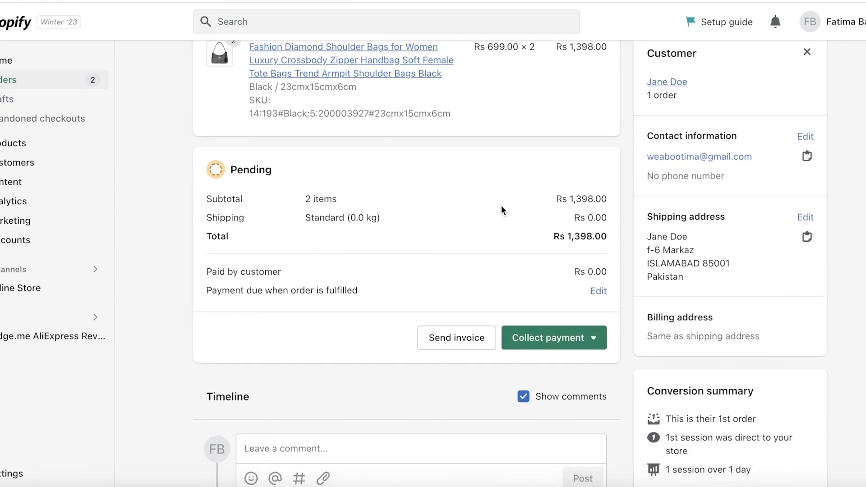
{"action": "scroll", "coordinate": [262, 273], "scroll_direction": "down", "scroll_amount": 3}
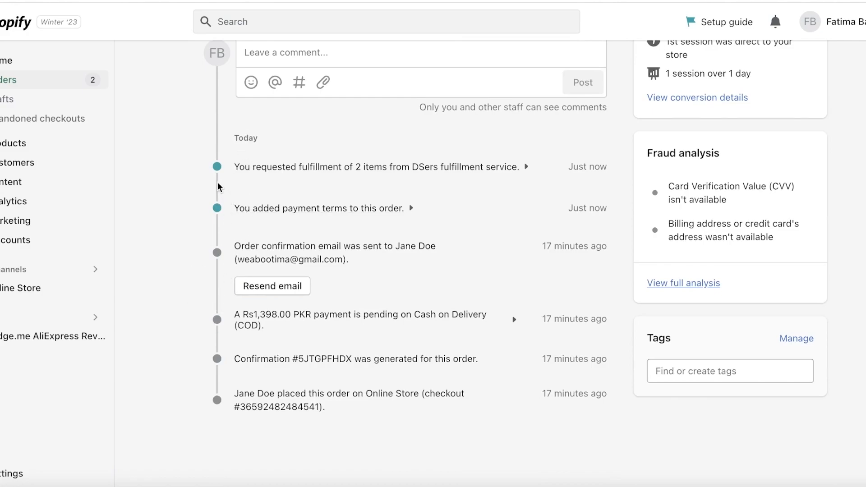
{"action": "scroll", "coordinate": [257, 172], "scroll_direction": "up", "scroll_amount": 6}
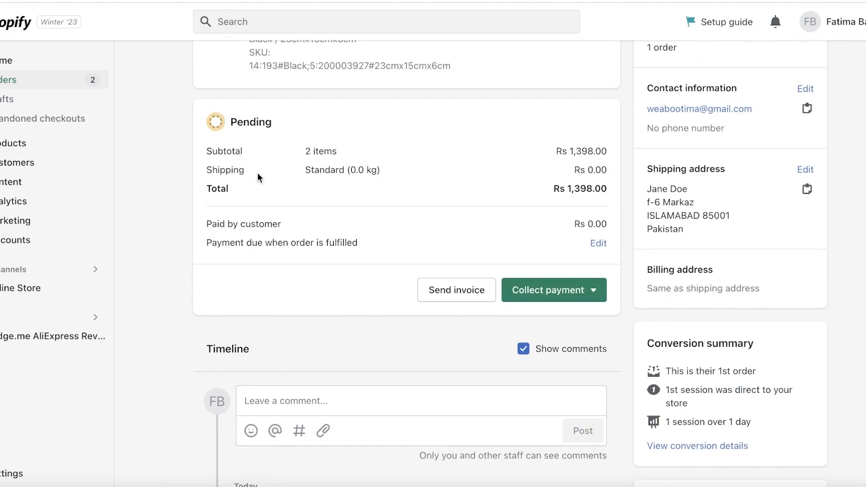
{"action": "left_click", "coordinate": [437, 295]}
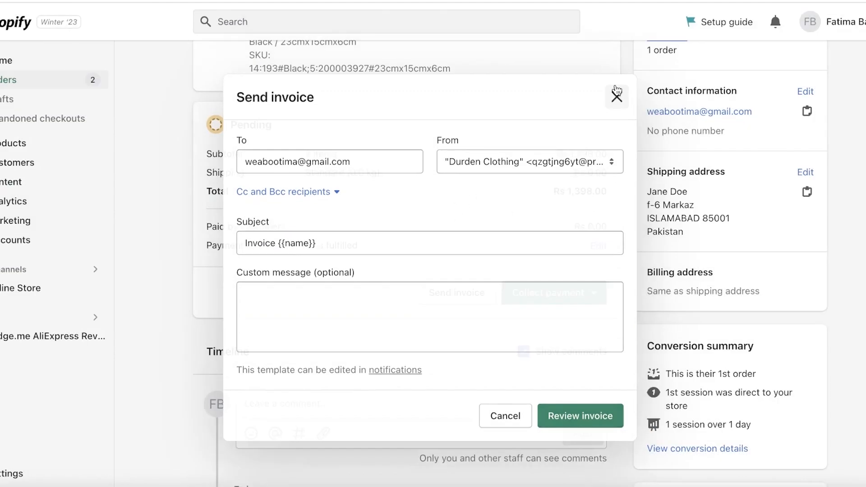
{"action": "left_click", "coordinate": [616, 92]}
Mark the order's pending cash on delivery payment as paid
{"action": "left_click", "coordinate": [576, 295]}
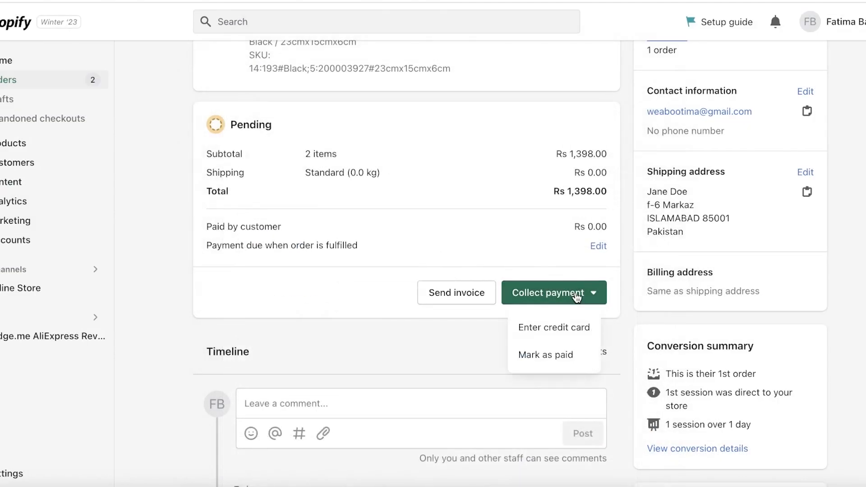
{"action": "left_click", "coordinate": [564, 354]}
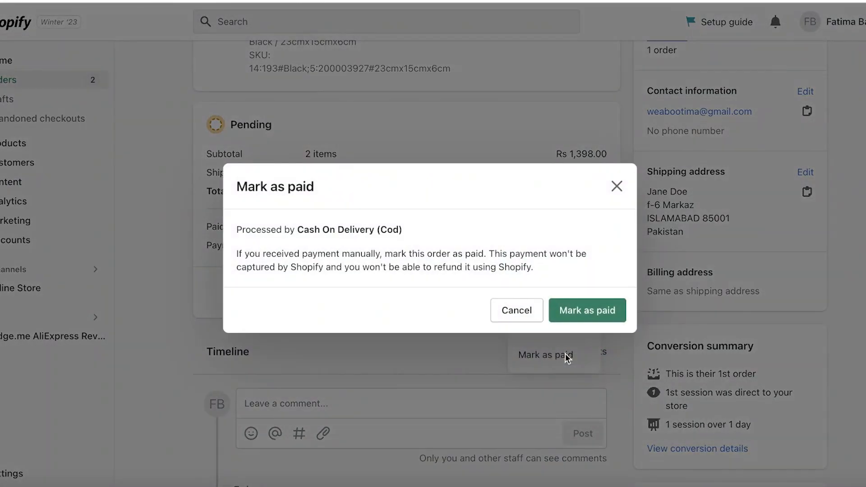
{"action": "left_click", "coordinate": [586, 310]}
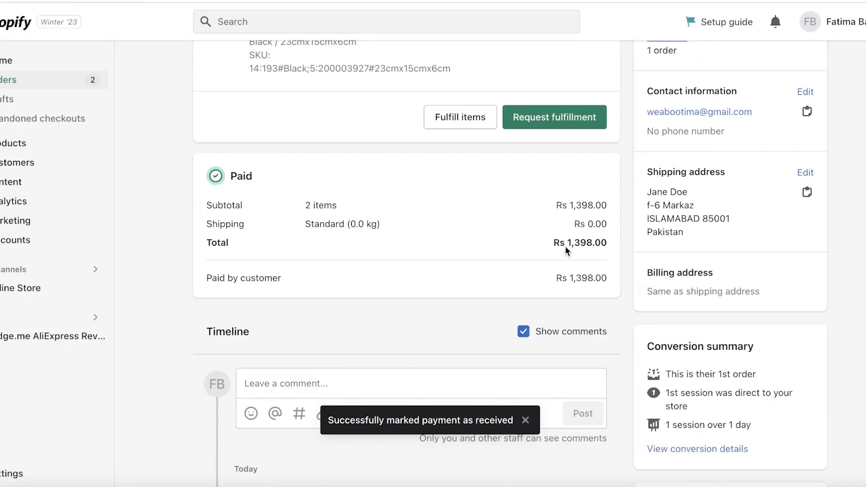
Fulfill both order items with FedEx as the shipping carrier, no tracking number, and shipment details sent to the customer
{"action": "scroll", "coordinate": [458, 233], "scroll_direction": "up", "scroll_amount": 4}
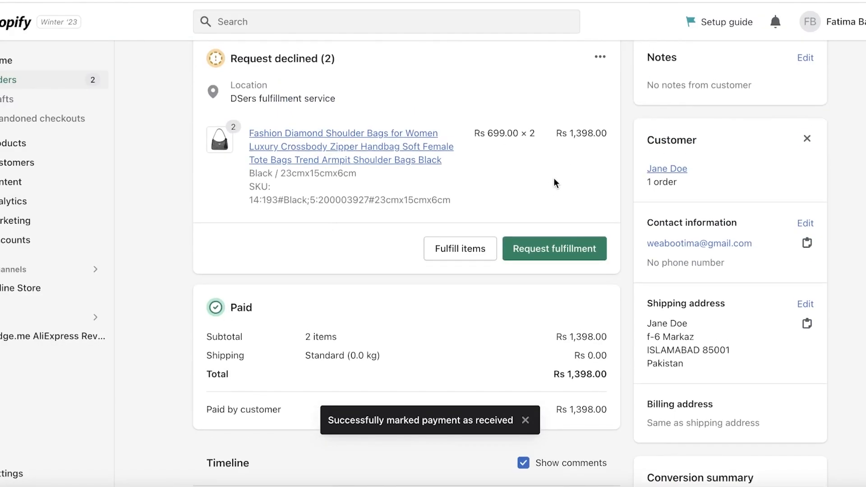
{"action": "left_click", "coordinate": [465, 255]}
{"action": "scroll", "coordinate": [449, 204], "scroll_direction": "down", "scroll_amount": 1}
{"action": "left_click", "coordinate": [357, 294]}
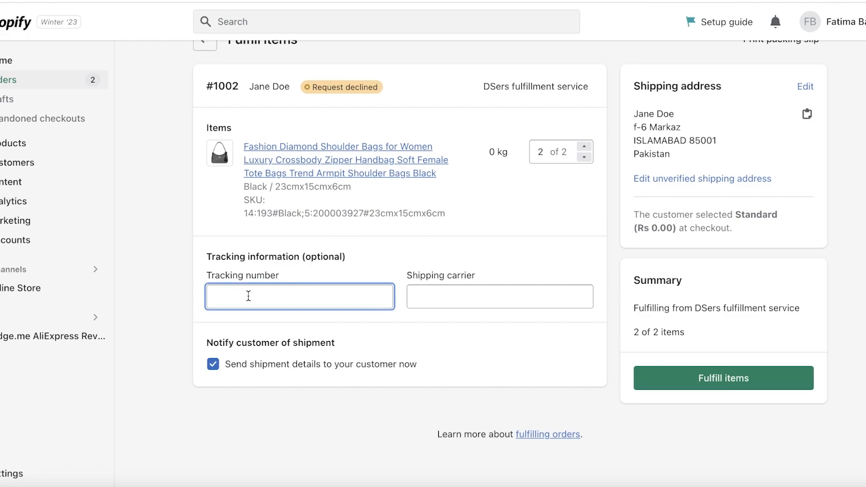
{"action": "scroll", "coordinate": [244, 296], "scroll_direction": "down", "scroll_amount": 1}
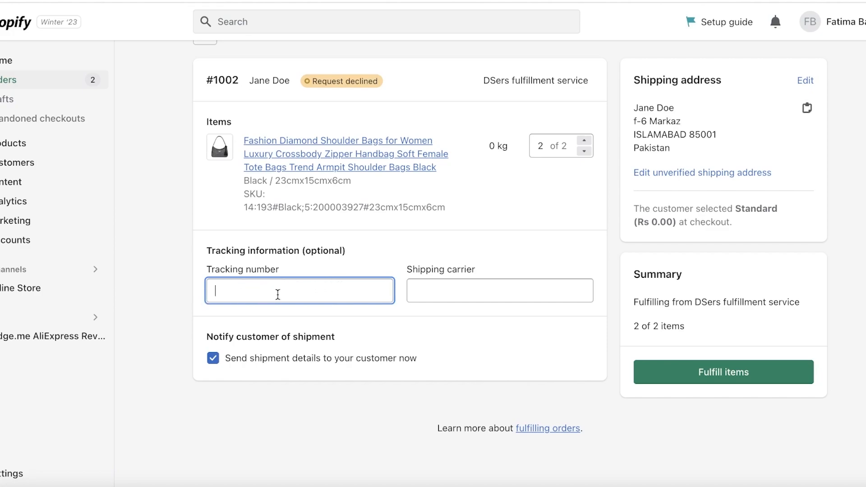
{"action": "left_click", "coordinate": [440, 283]}
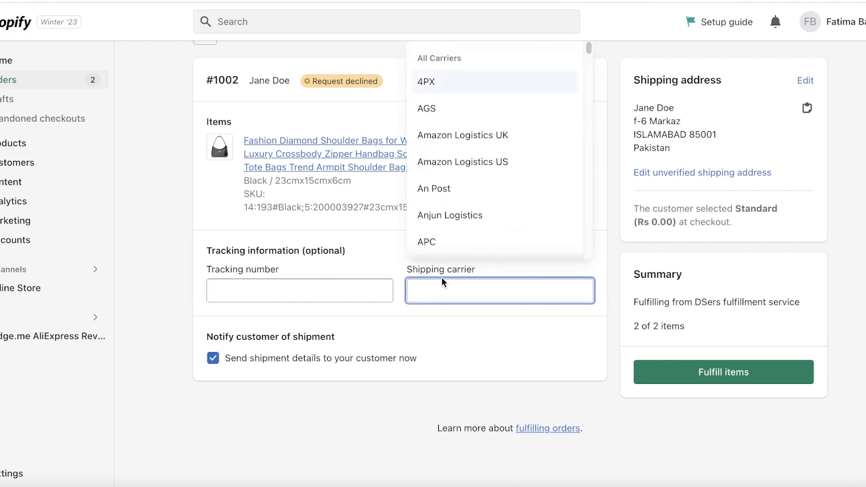
{"action": "scroll", "coordinate": [491, 157], "scroll_direction": "down", "scroll_amount": 10}
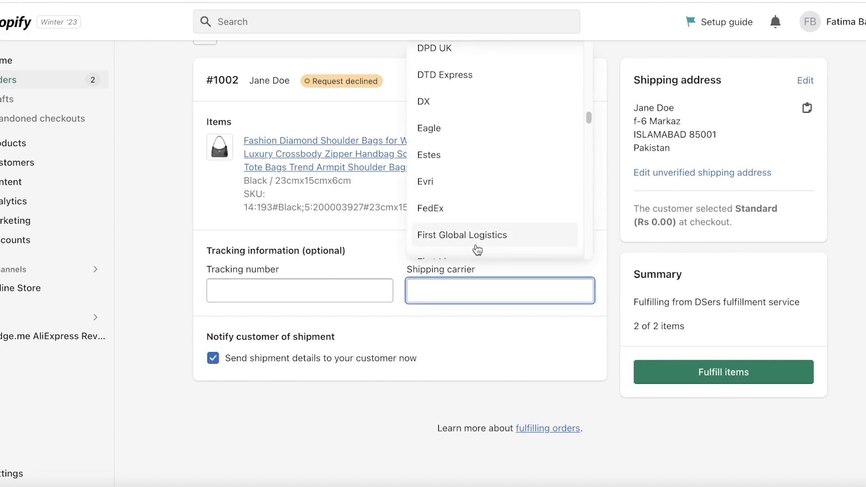
{"action": "scroll", "coordinate": [479, 244], "scroll_direction": "down", "scroll_amount": 2}
{"action": "left_click", "coordinate": [432, 108]}
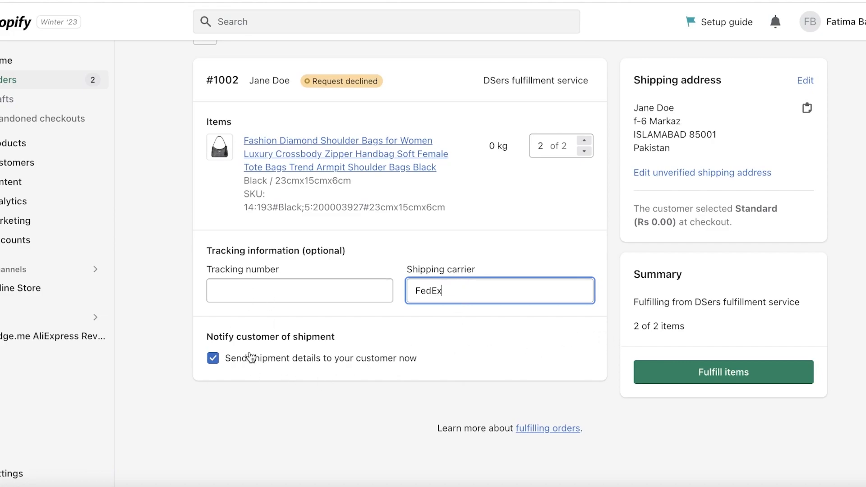
{"action": "left_click", "coordinate": [697, 374]}
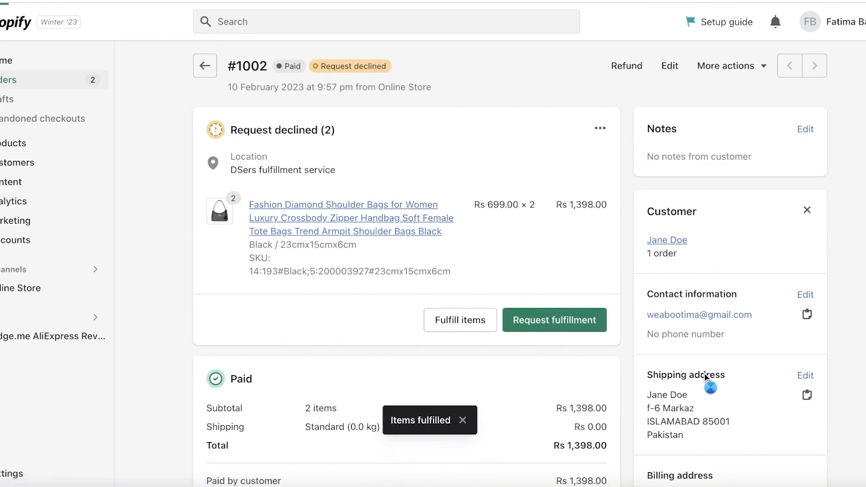
Check the extra actions for the fulfilled items and look at the tracking form without adding any tracking details
{"action": "left_click", "coordinate": [609, 112]}
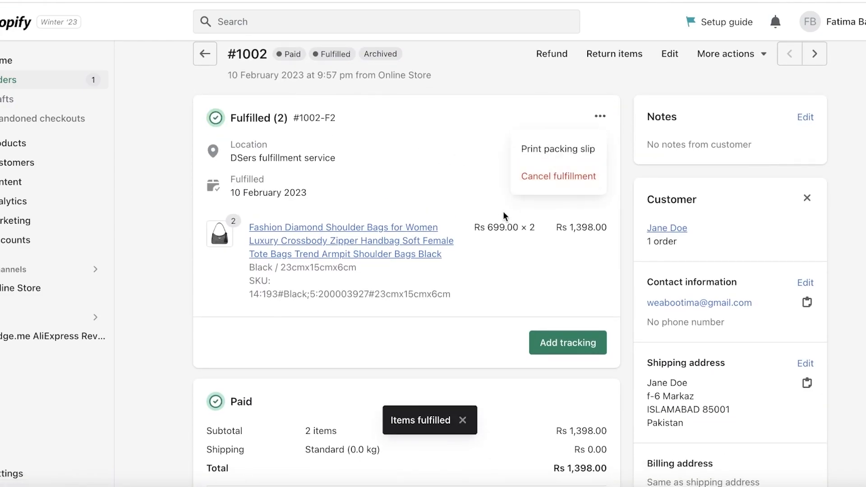
{"action": "left_click", "coordinate": [448, 154]}
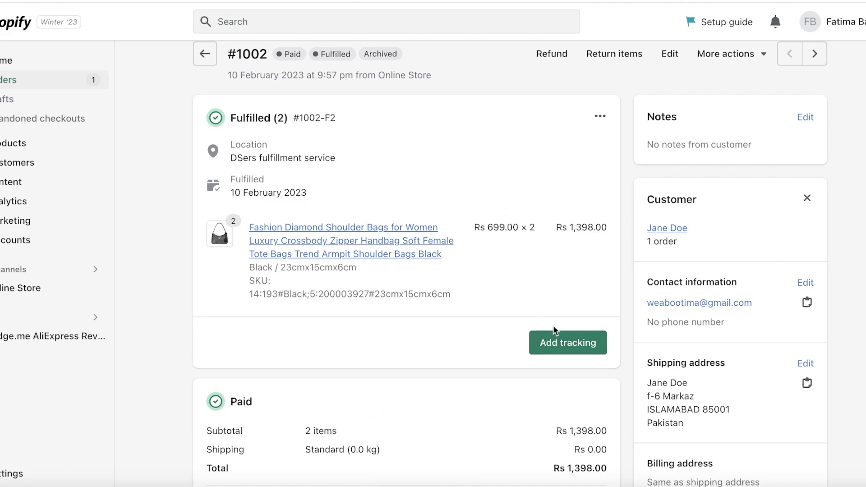
{"action": "left_click", "coordinate": [555, 341]}
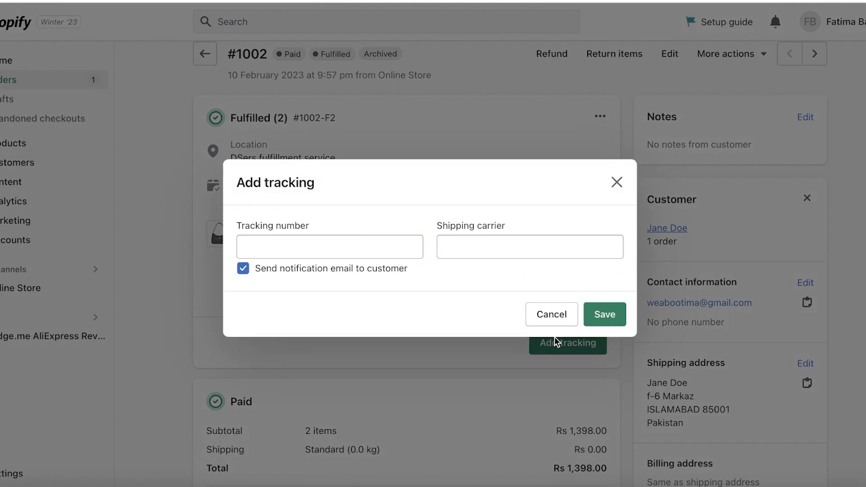
{"action": "left_click", "coordinate": [357, 247]}
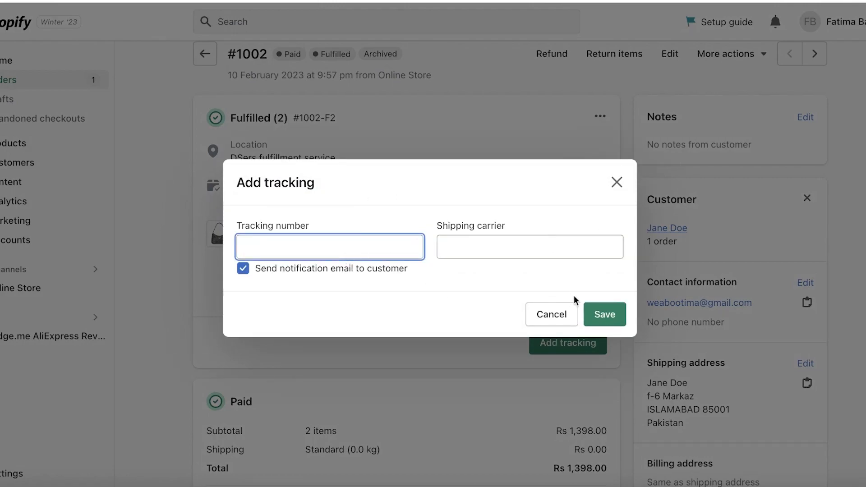
{"action": "left_click", "coordinate": [593, 314]}
{"action": "left_click", "coordinate": [616, 182]}
Examine the fulfilled order's timeline for its payment, fulfillment and customer e-mail events
{"action": "scroll", "coordinate": [173, 245], "scroll_direction": "down", "scroll_amount": 7}
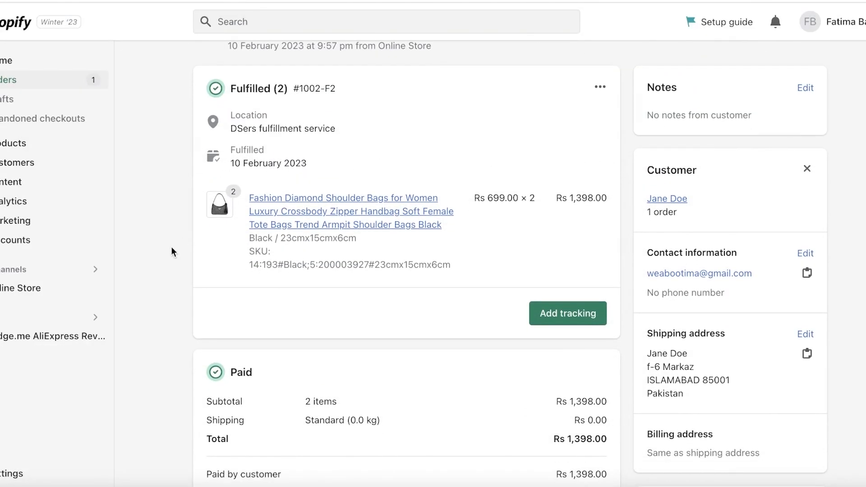
{"action": "scroll", "coordinate": [355, 287], "scroll_direction": "down", "scroll_amount": 1}
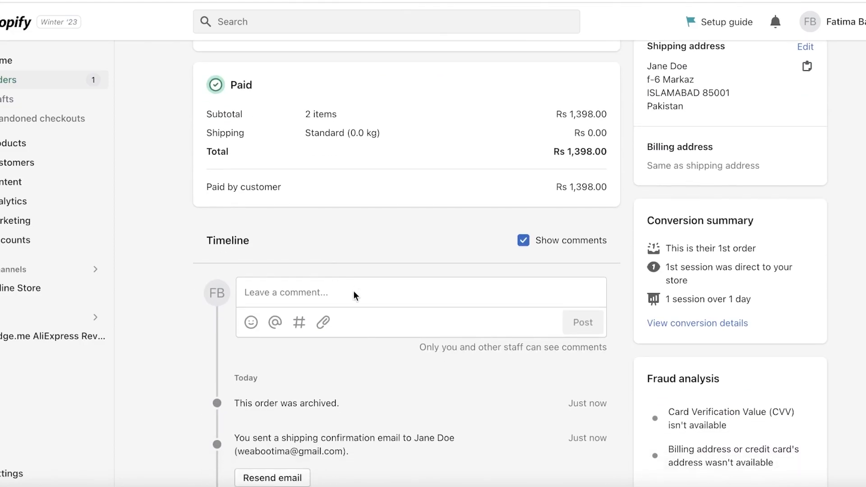
{"action": "scroll", "coordinate": [237, 204], "scroll_direction": "down", "scroll_amount": 7}
{"action": "scroll", "coordinate": [291, 281], "scroll_direction": "down", "scroll_amount": 4}
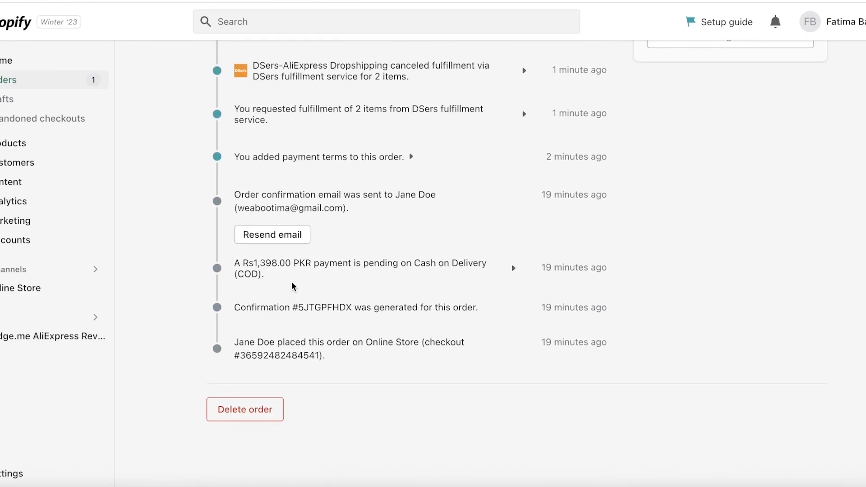
{"action": "scroll", "coordinate": [230, 385], "scroll_direction": "up", "scroll_amount": 6}
{"action": "scroll", "coordinate": [222, 182], "scroll_direction": "up", "scroll_amount": 5}
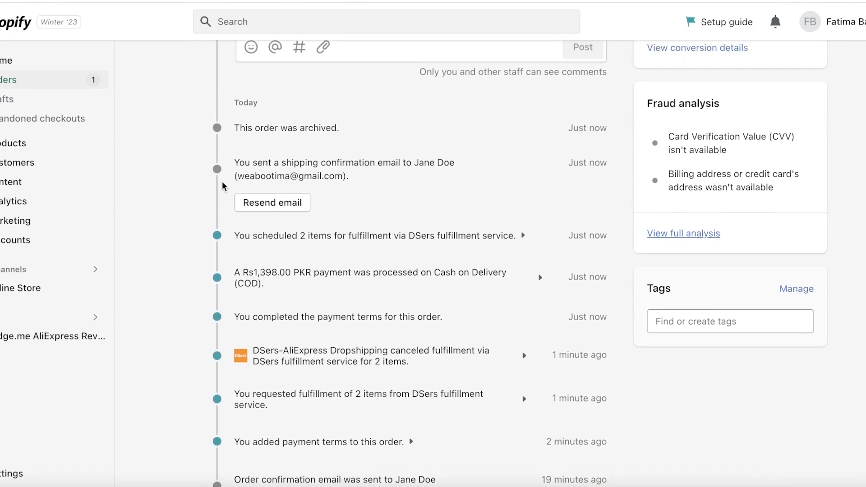
{"action": "scroll", "coordinate": [226, 235], "scroll_direction": "down", "scroll_amount": 6}
{"action": "scroll", "coordinate": [230, 292], "scroll_direction": "up", "scroll_amount": 1}
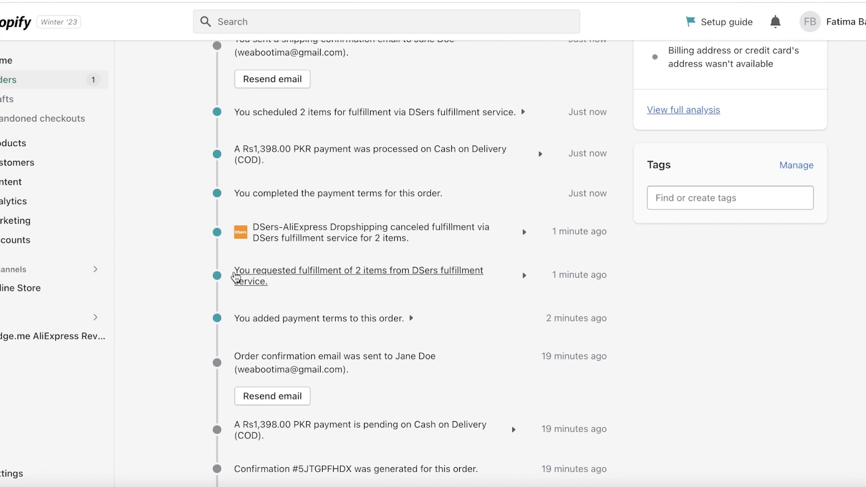
{"action": "scroll", "coordinate": [236, 276], "scroll_direction": "up", "scroll_amount": 10}
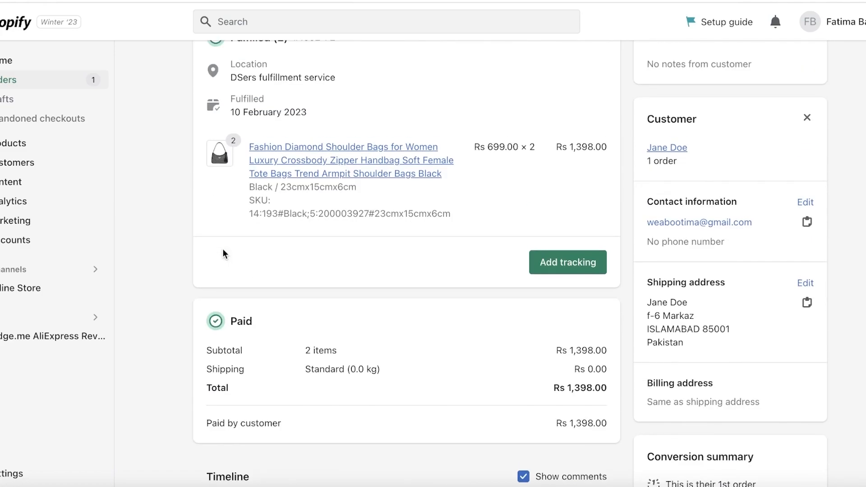
Mark the paid two-item order as fulfilled from the orders list and archive it
{"action": "left_click", "coordinate": [54, 78]}
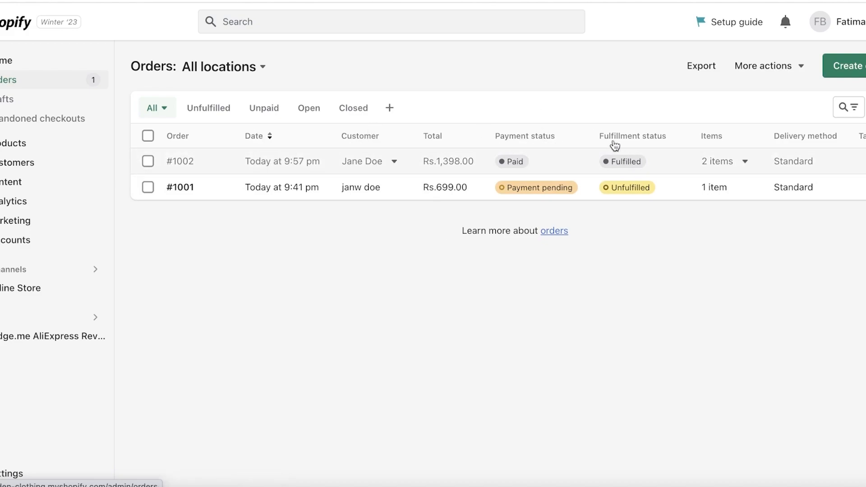
{"action": "left_click", "coordinate": [147, 162]}
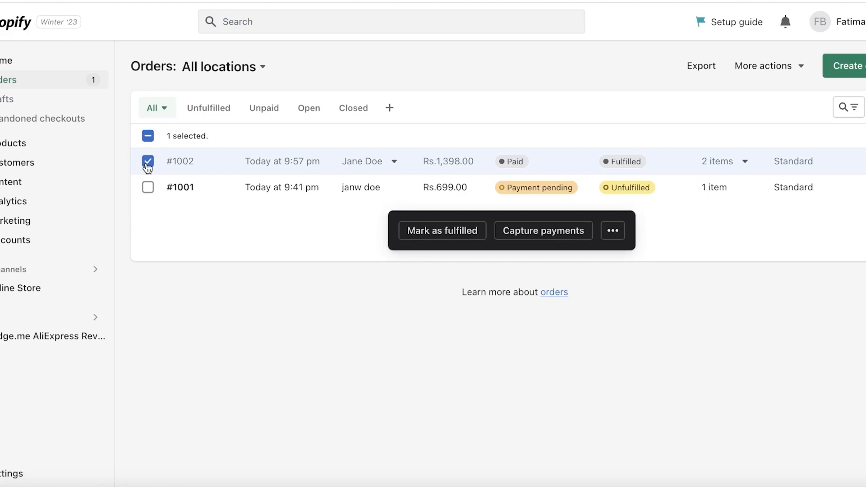
{"action": "left_click", "coordinate": [466, 230]}
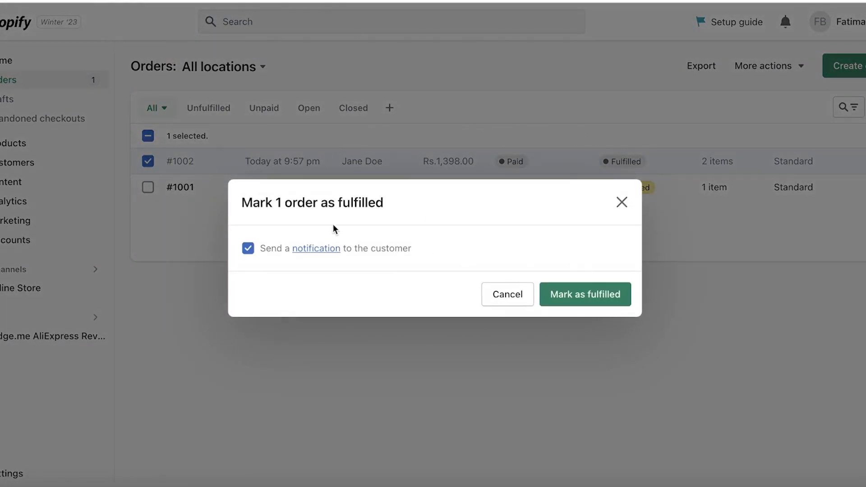
{"action": "left_click", "coordinate": [266, 248]}
{"action": "left_click", "coordinate": [588, 295]}
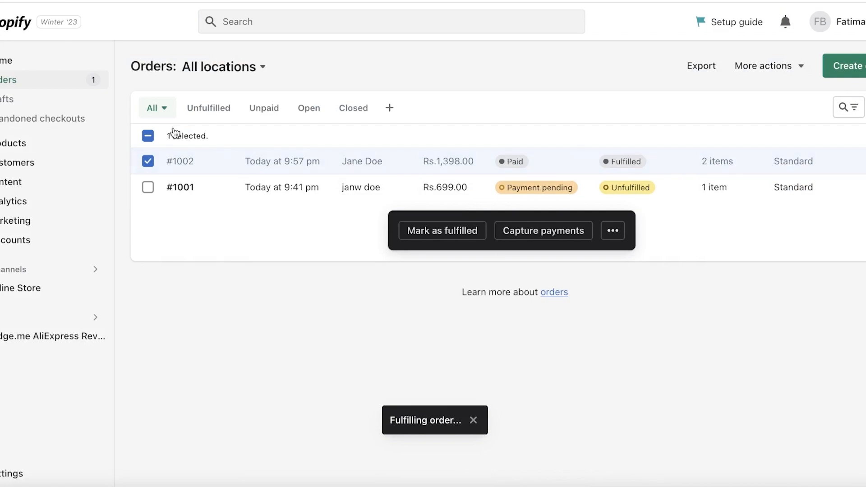
{"action": "left_click", "coordinate": [612, 231]}
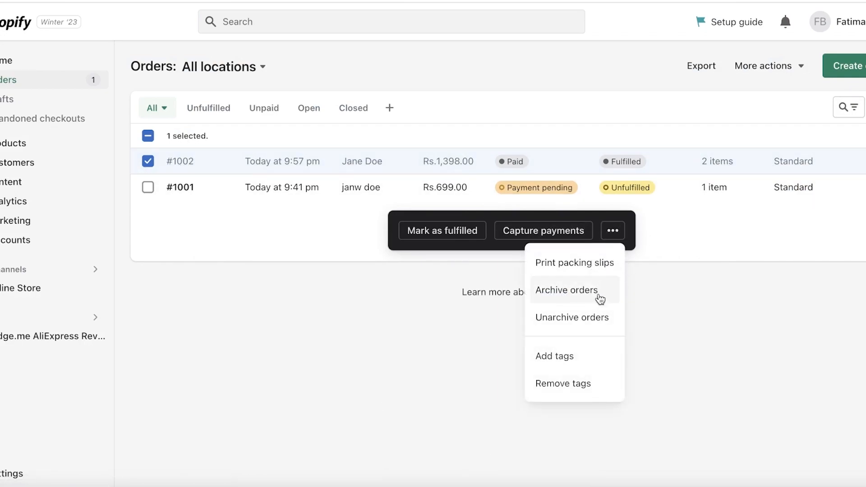
{"action": "left_click", "coordinate": [580, 291]}
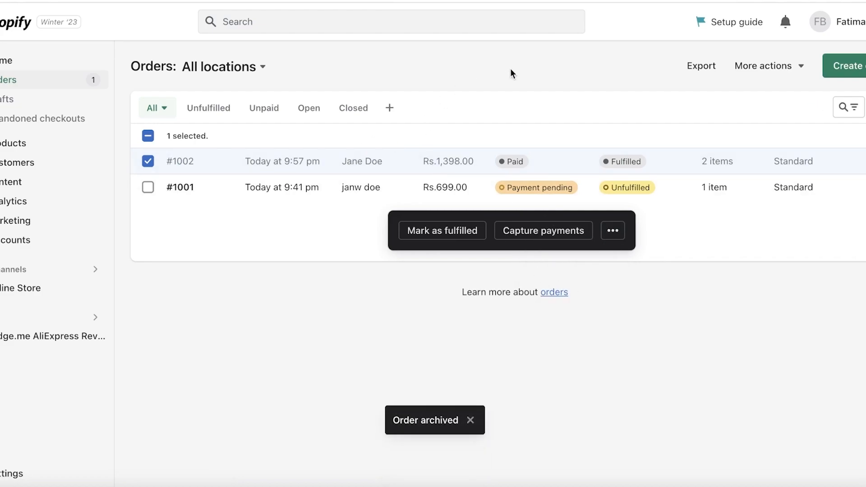
Examine the Order processing options in the store's Checkout and accounts settings
{"action": "left_click", "coordinate": [8, 474]}
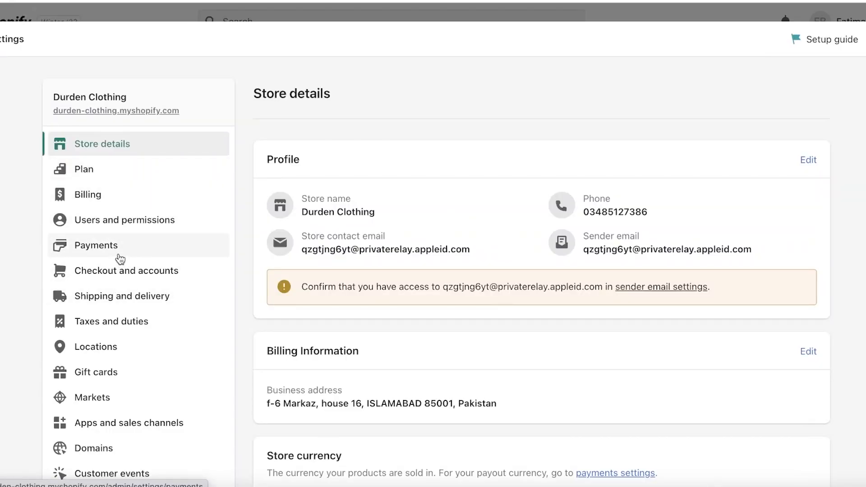
{"action": "left_click", "coordinate": [119, 271]}
{"action": "scroll", "coordinate": [361, 217], "scroll_direction": "down", "scroll_amount": 20}
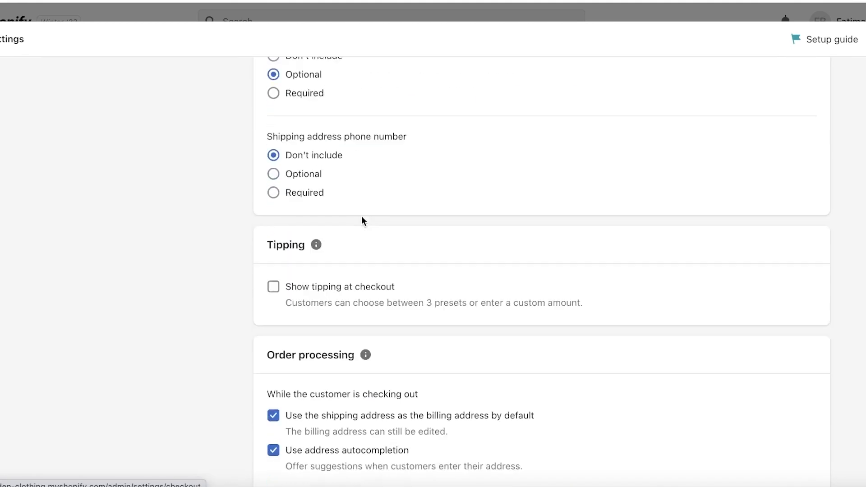
{"action": "scroll", "coordinate": [298, 235], "scroll_direction": "down", "scroll_amount": 10}
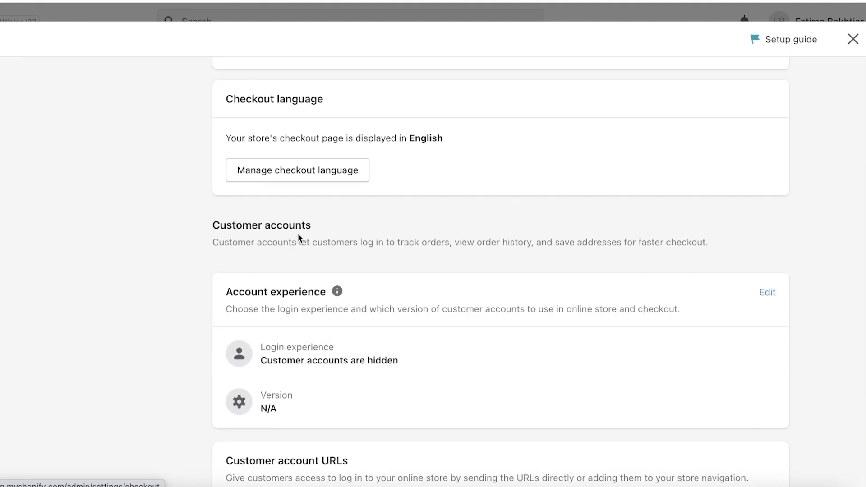
{"action": "scroll", "coordinate": [316, 208], "scroll_direction": "down", "scroll_amount": 3}
{"action": "scroll", "coordinate": [329, 191], "scroll_direction": "down", "scroll_amount": 10}
{"action": "scroll", "coordinate": [334, 198], "scroll_direction": "up", "scroll_amount": 15}
{"action": "scroll", "coordinate": [342, 209], "scroll_direction": "up", "scroll_amount": 12}
{"action": "scroll", "coordinate": [340, 223], "scroll_direction": "down", "scroll_amount": 6}
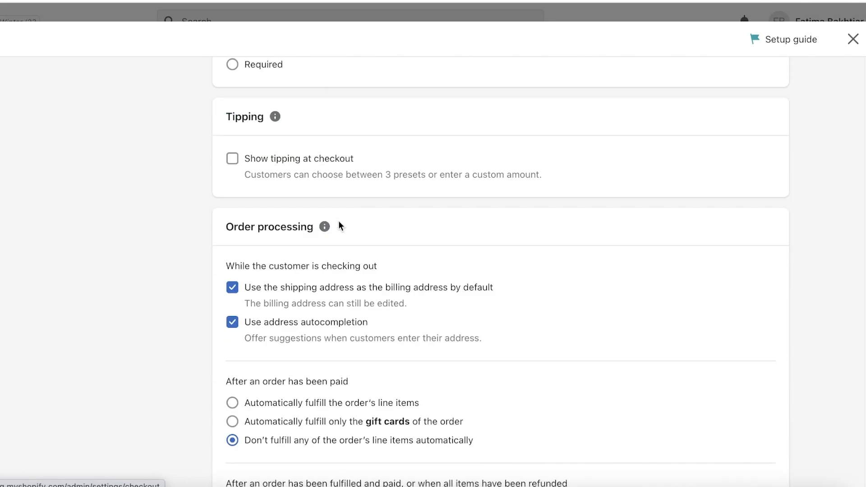
{"action": "scroll", "coordinate": [351, 185], "scroll_direction": "down", "scroll_amount": 4}
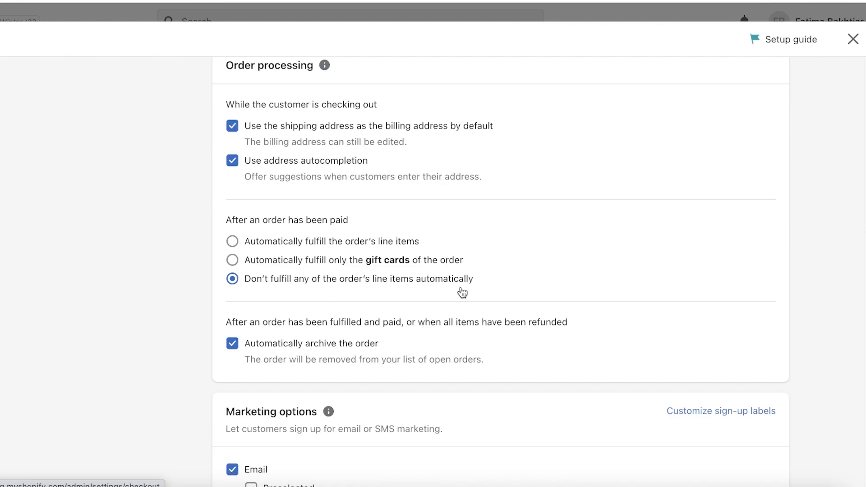
Try automatic fulfillment of paid orders' line items, including orders with a high risk of fraud, and switch back to no automatic fulfillment
{"action": "left_click", "coordinate": [231, 241]}
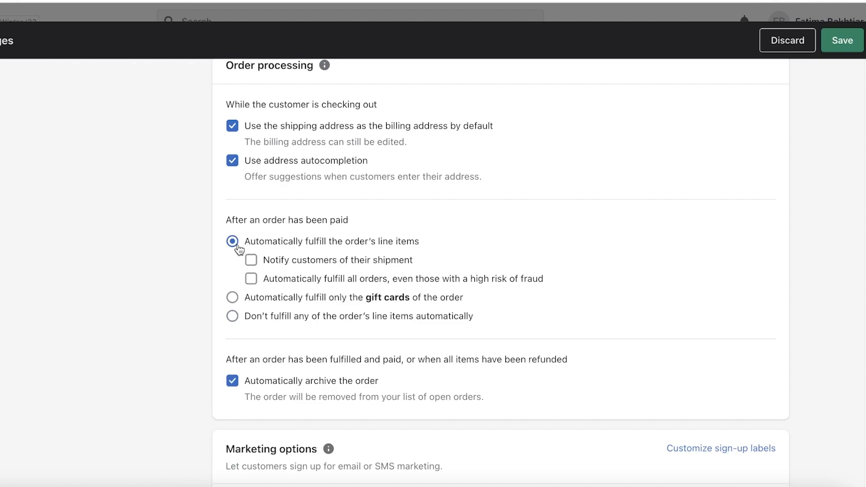
{"action": "left_click", "coordinate": [251, 261]}
{"action": "left_click", "coordinate": [254, 278]}
{"action": "left_click_drag", "start_coordinate": [402, 280], "coordinate": [582, 288]}
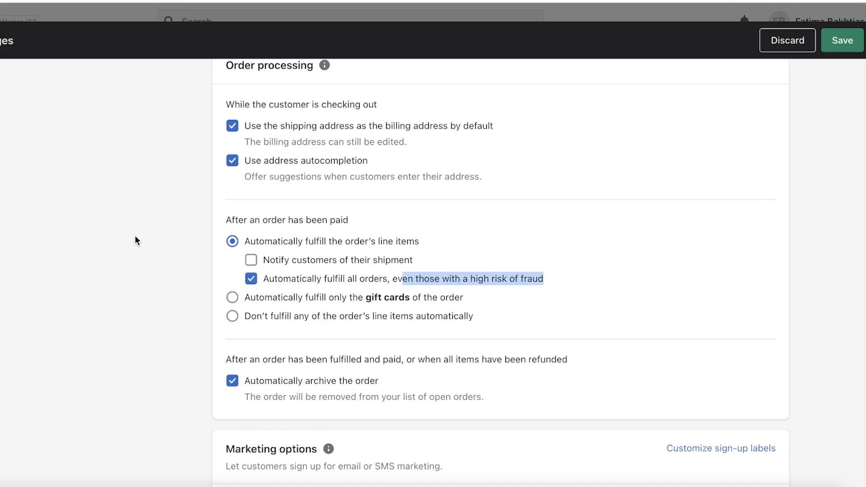
{"action": "left_click", "coordinate": [232, 315]}
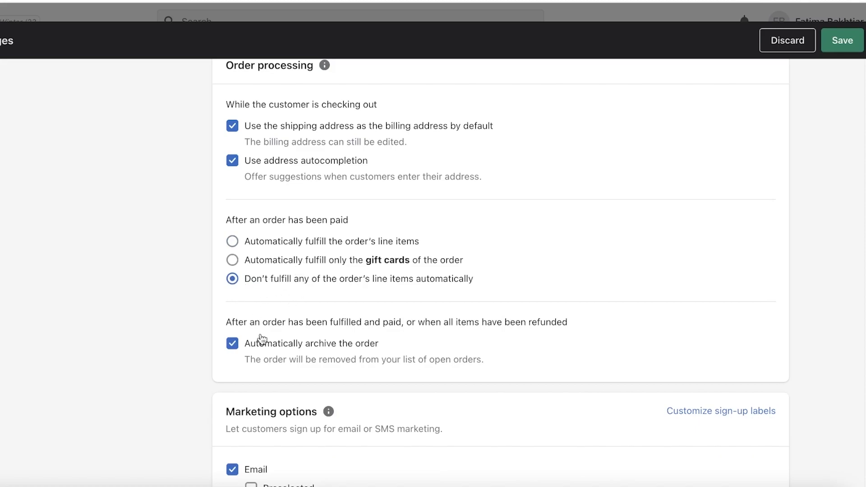
Review the order processing and marketing options, discard the unsaved checkout changes and return to the orders list
{"action": "scroll", "coordinate": [261, 339], "scroll_direction": "down", "scroll_amount": 3}
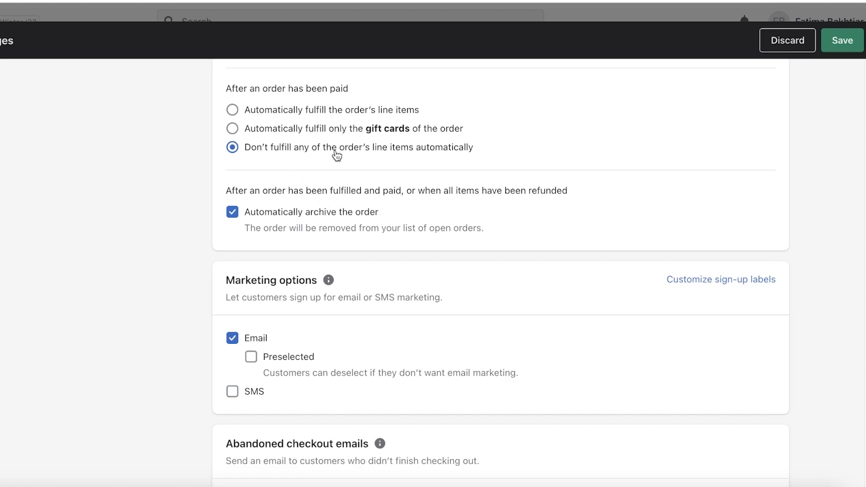
{"action": "scroll", "coordinate": [293, 176], "scroll_direction": "up", "scroll_amount": 5}
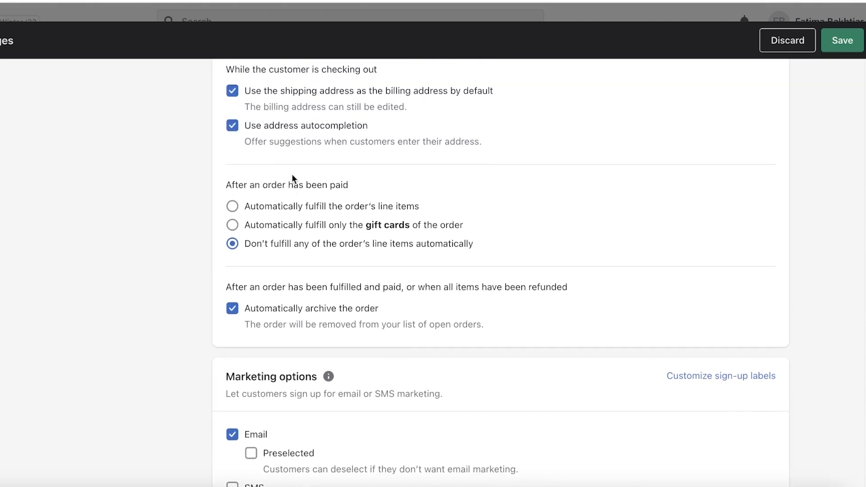
{"action": "scroll", "coordinate": [284, 318], "scroll_direction": "up", "scroll_amount": 3}
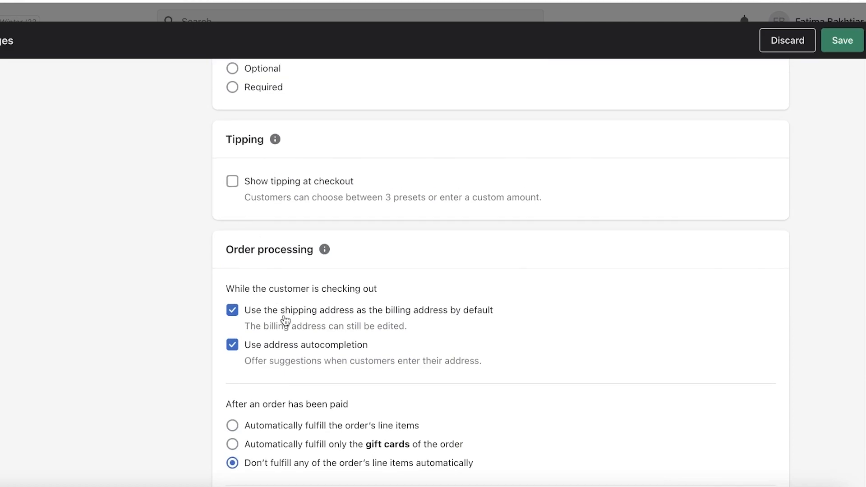
{"action": "scroll", "coordinate": [311, 331], "scroll_direction": "down", "scroll_amount": 8}
{"action": "scroll", "coordinate": [289, 273], "scroll_direction": "up", "scroll_amount": 1}
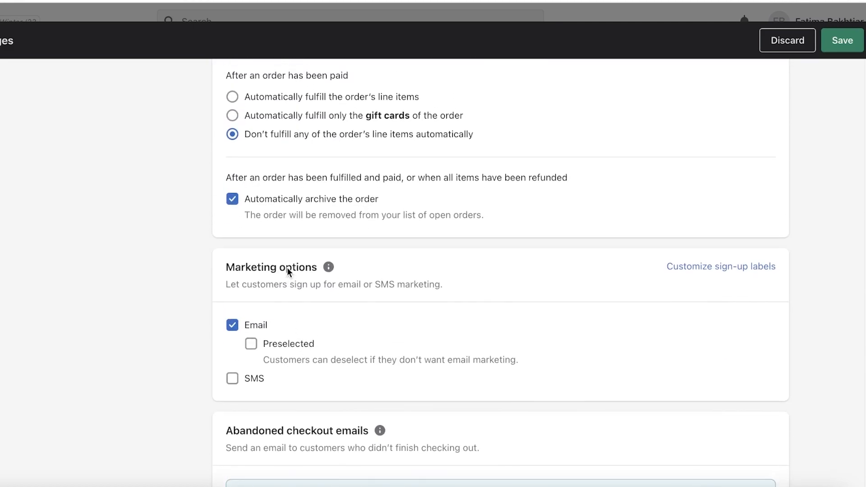
{"action": "left_click", "coordinate": [797, 49]}
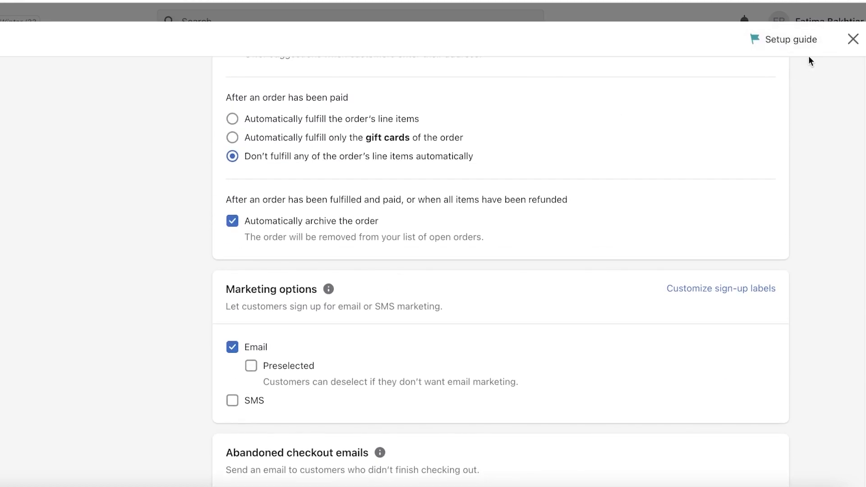
{"action": "left_click", "coordinate": [852, 39]}
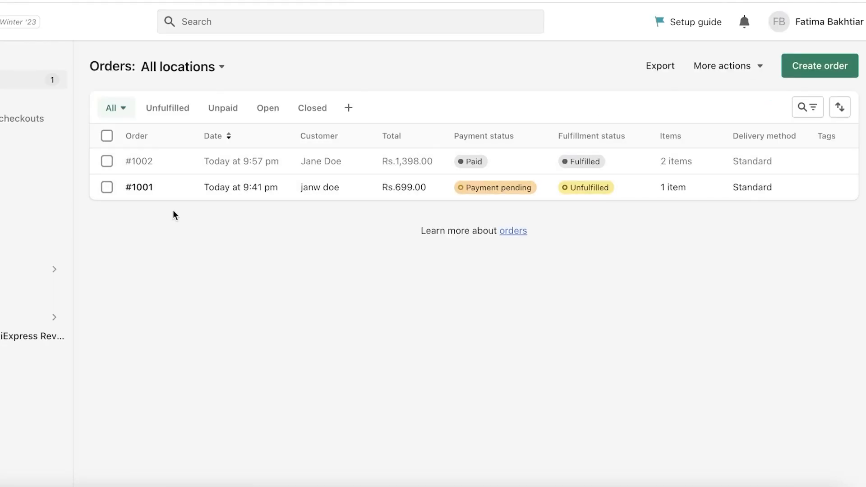